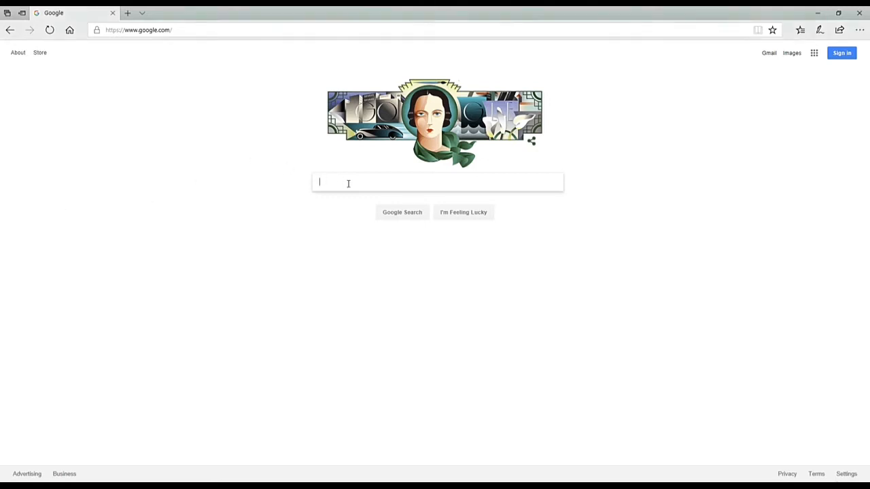
Search the web for "packet tracer" and open the Networking Academy result for downloading the simulator tool
text(packet)
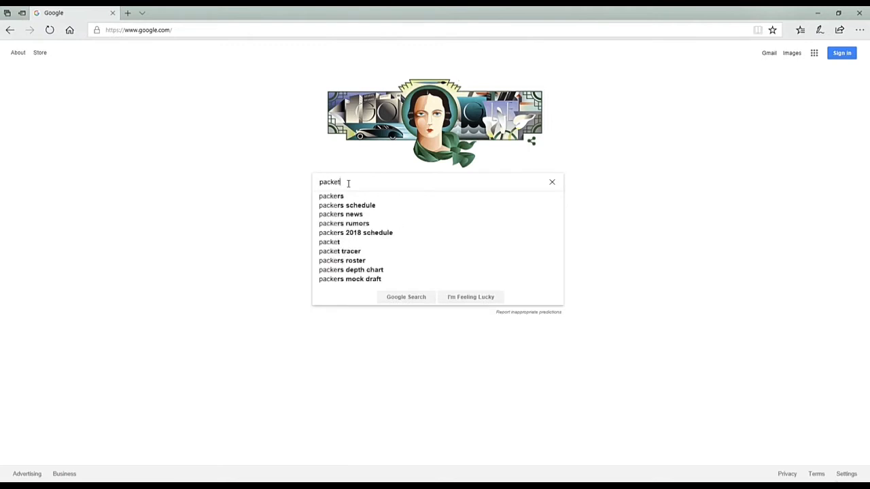
text( tracer)
key(Return)
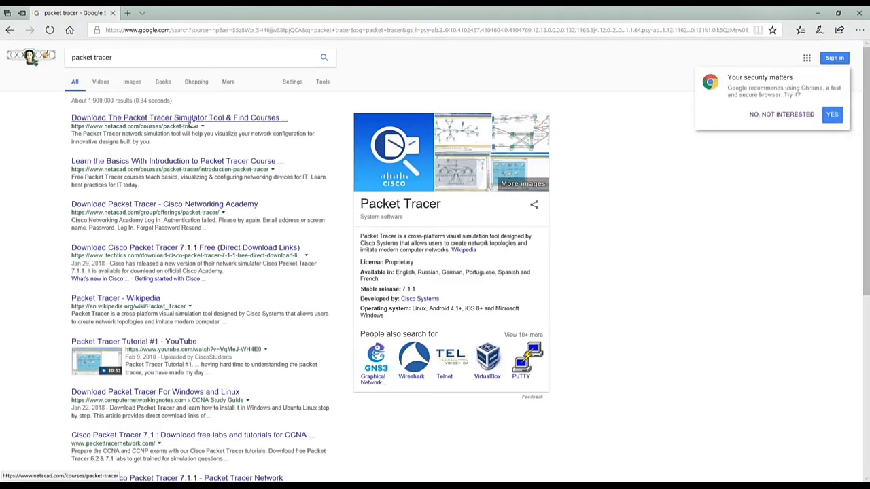
click(103, 121)
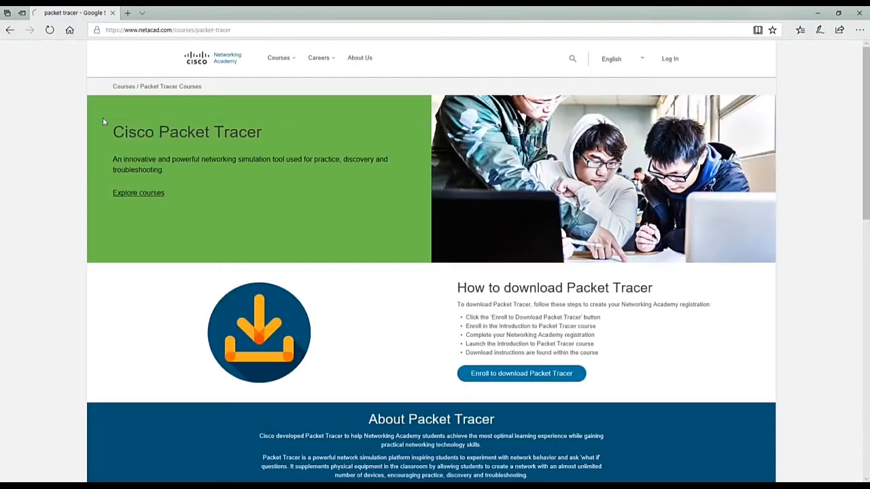
Open the enrollment page for downloading Packet Tracer
scroll(284, 193, down, 3)
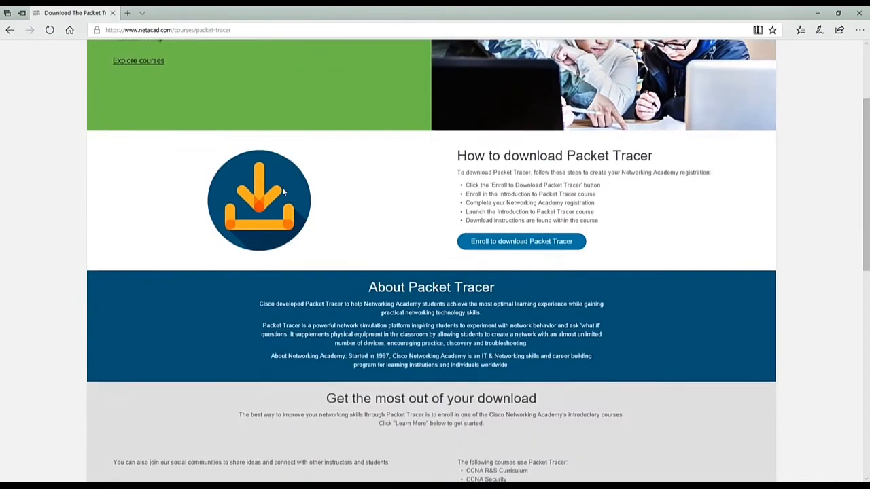
click(549, 242)
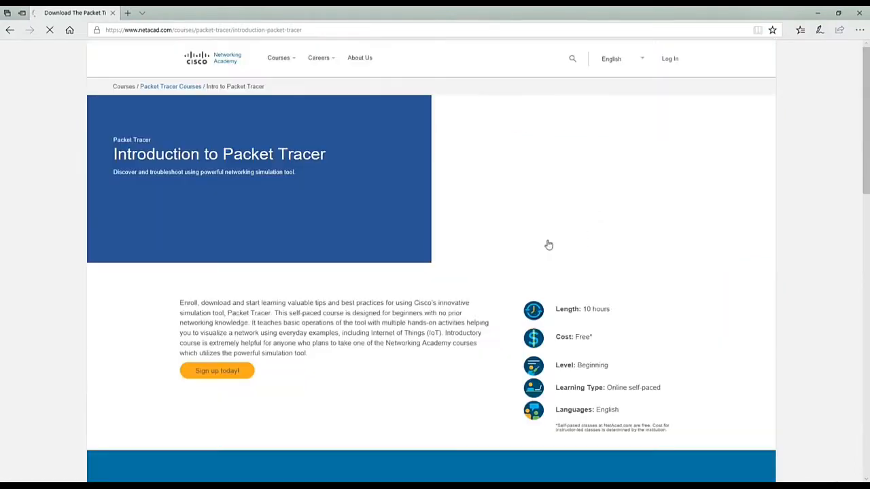
Review the Introduction to Packet Tracer course page, including the course cost, core skills and sign-up option
scroll(224, 211, down, 1)
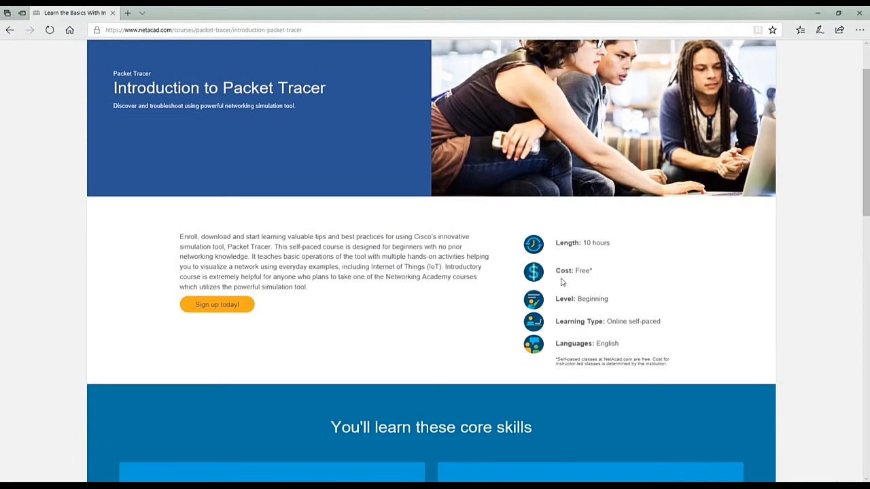
drag(560, 271, 596, 271)
click(613, 271)
scroll(313, 272, down, 6)
scroll(314, 272, down, 4)
scroll(403, 282, up, 2)
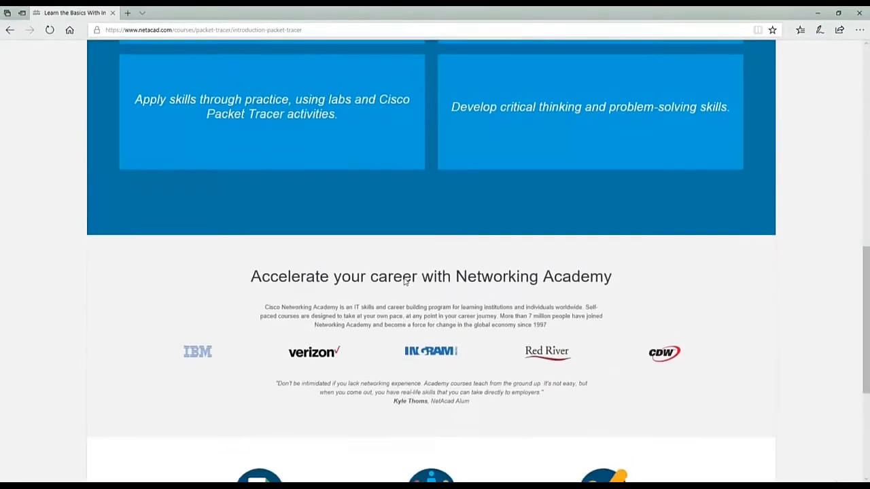
scroll(404, 283, down, 4)
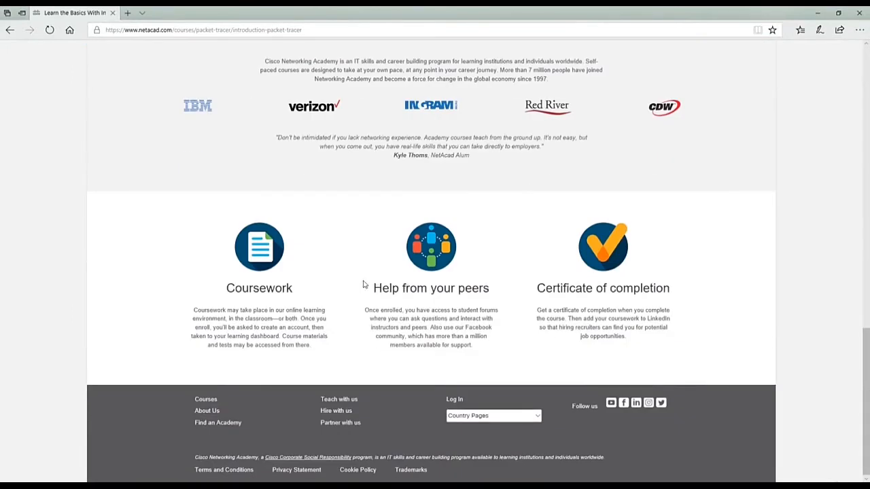
scroll(378, 281, up, 10)
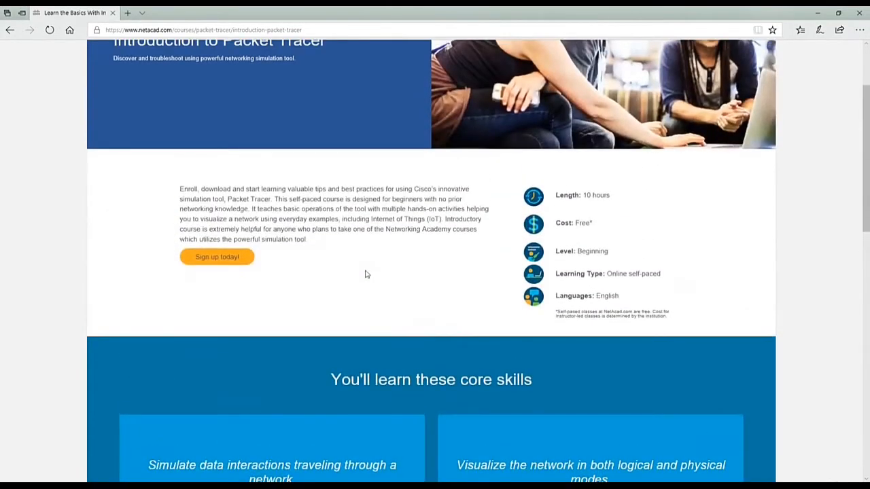
scroll(366, 274, up, 2)
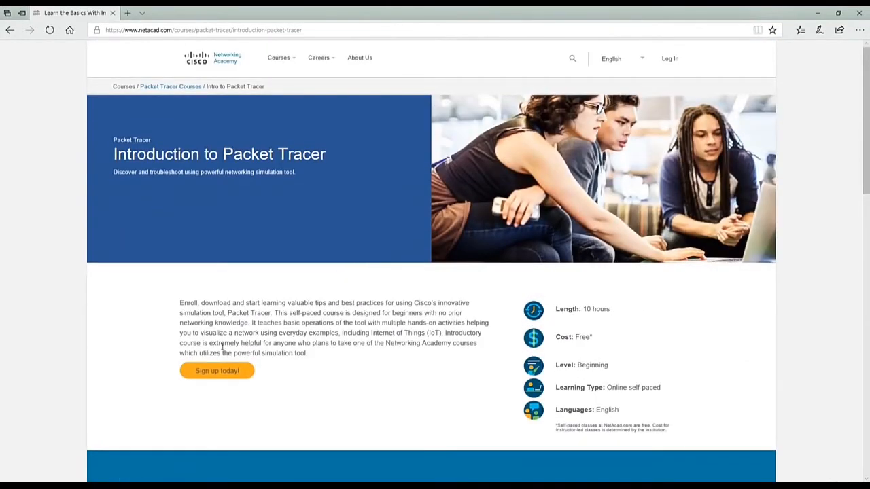
mouse_move(219, 372)
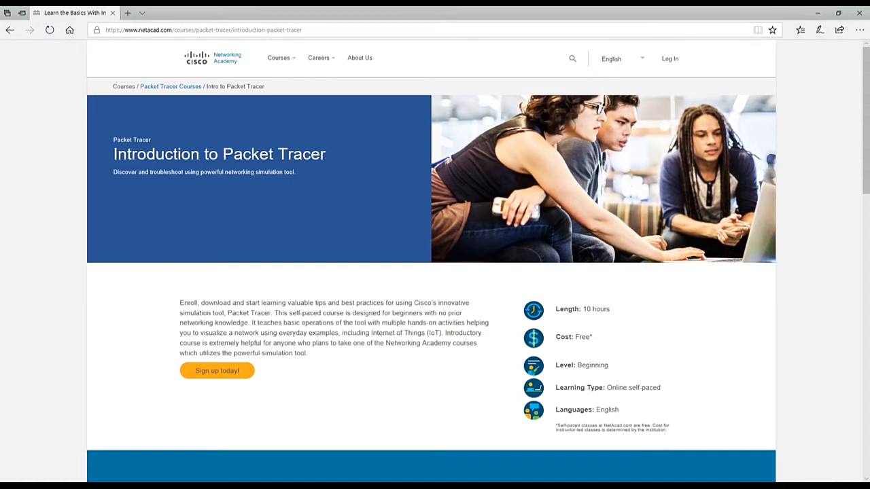
Switch to Cisco Packet Tracer and maximize its window
drag(0, 161, 347, 160)
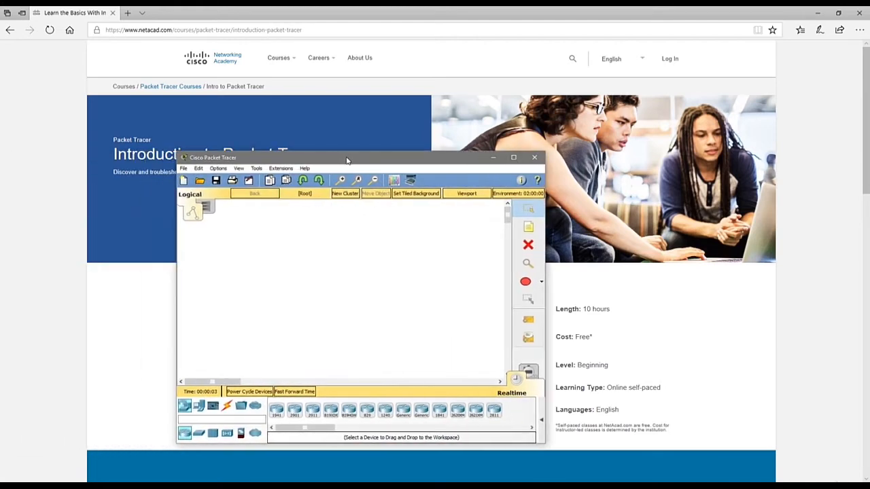
double_click(347, 160)
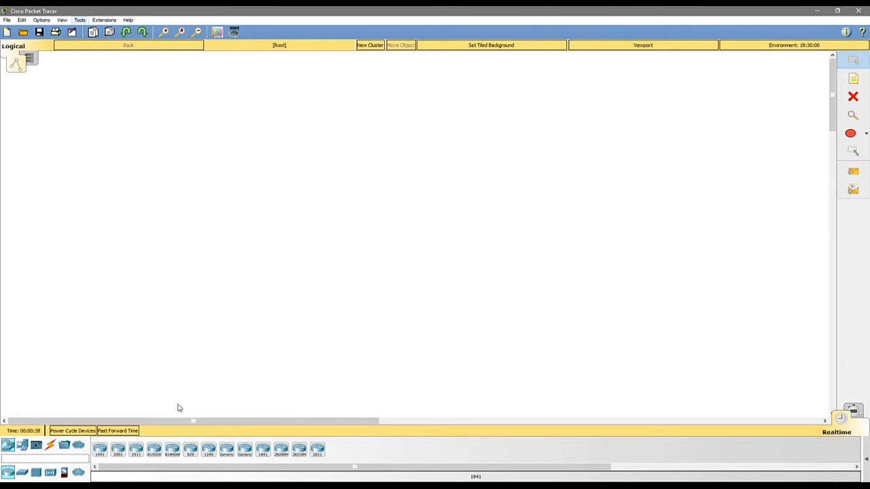
Place a generic Router-PT in the upper middle of the workspace and a generic Switch-PT below it
click(106, 432)
drag(226, 455, 374, 176)
mouse_move(377, 177)
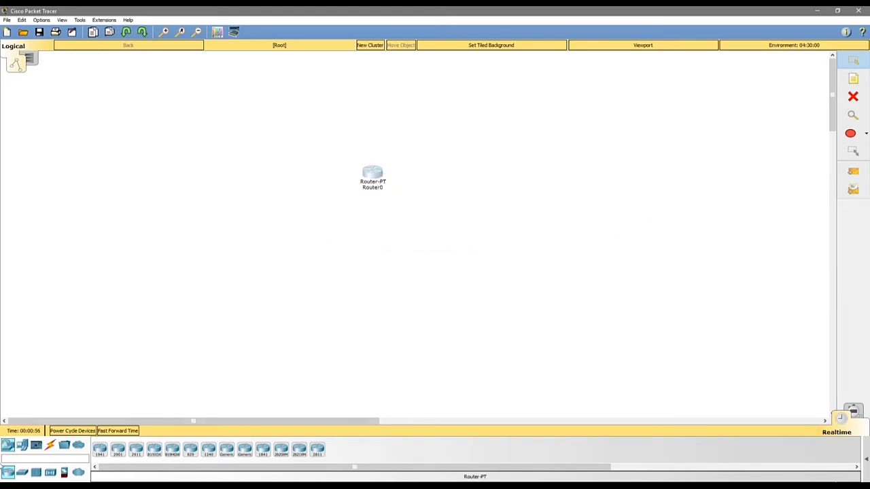
click(22, 472)
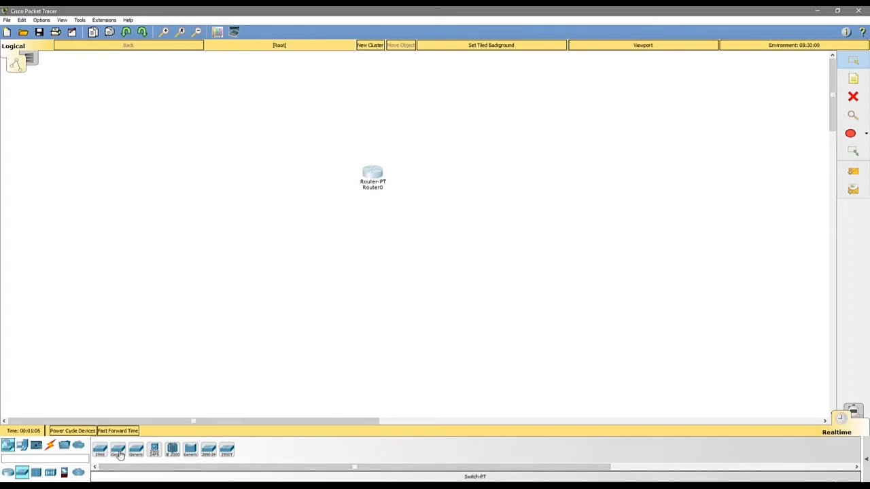
drag(119, 456, 368, 237)
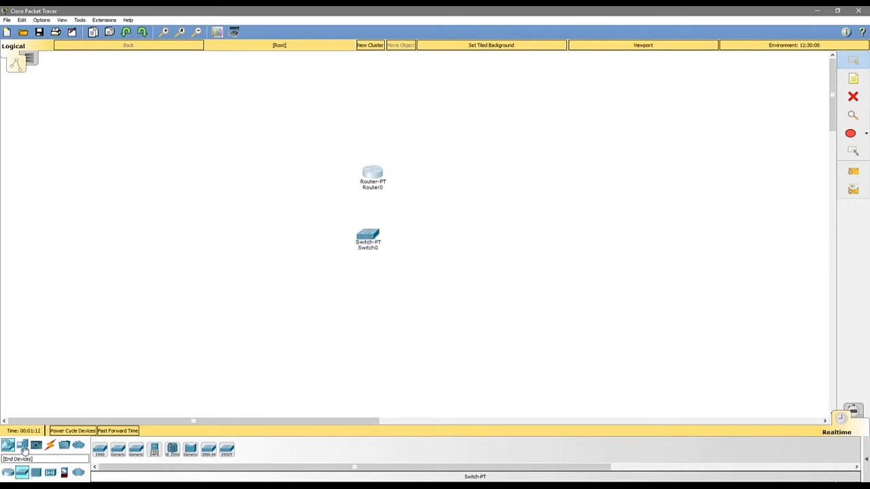
Add a generic laptop and a generic PC side by side below the switch
click(22, 447)
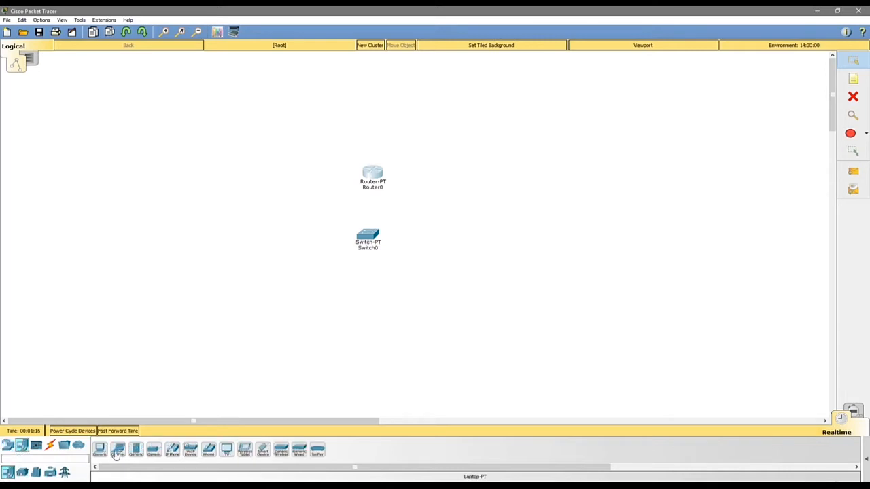
drag(118, 450, 293, 299)
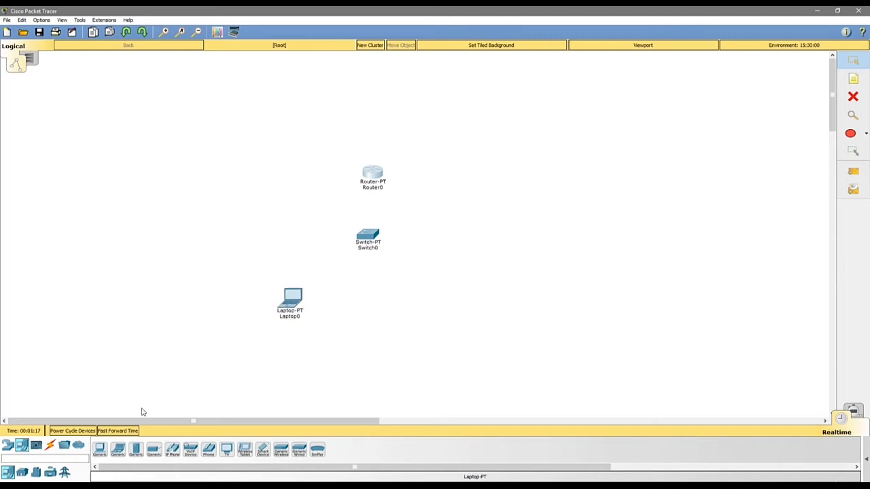
drag(99, 454, 399, 301)
drag(292, 302, 299, 305)
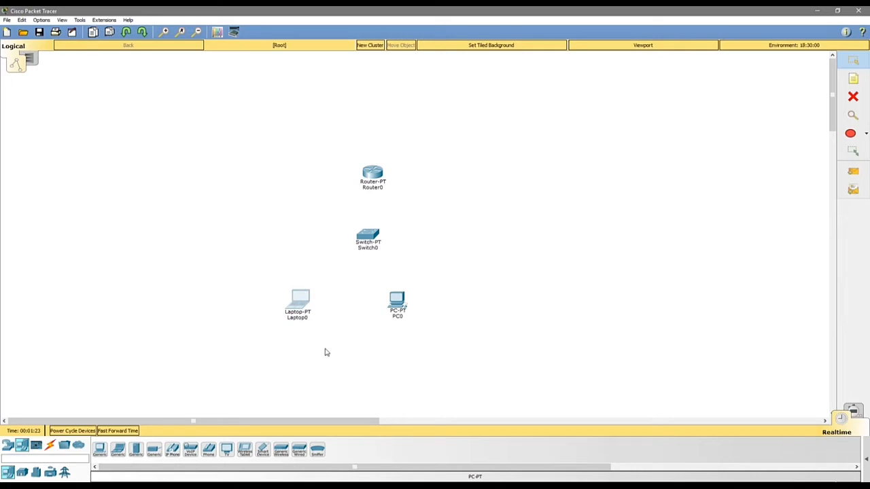
Inspect the laptop's global configuration, checking the IPv4 gateway and DNS server settings
click(300, 303)
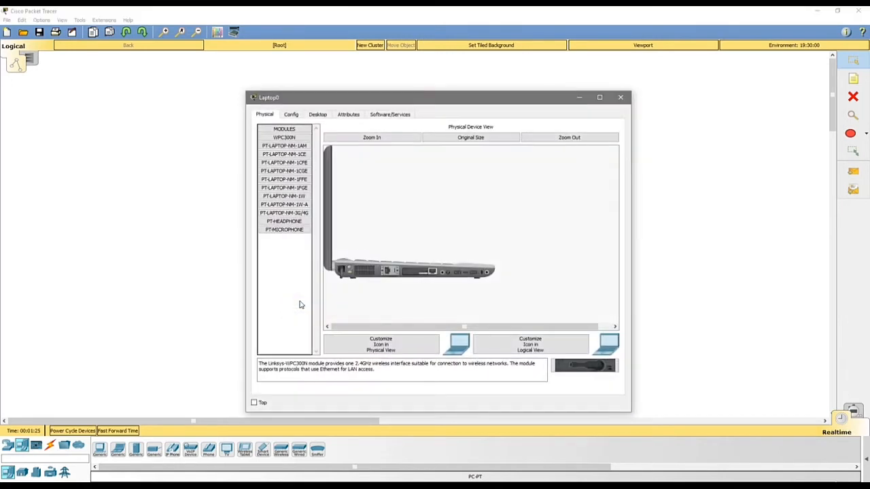
click(294, 115)
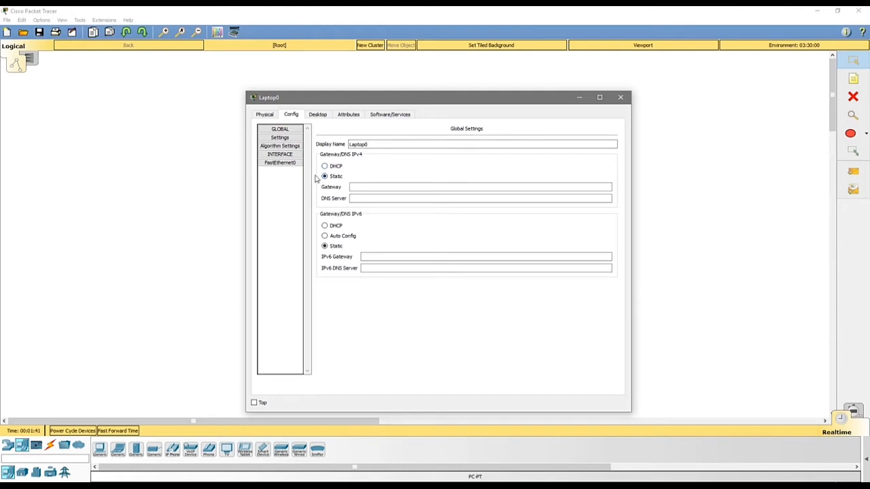
click(363, 188)
click(362, 199)
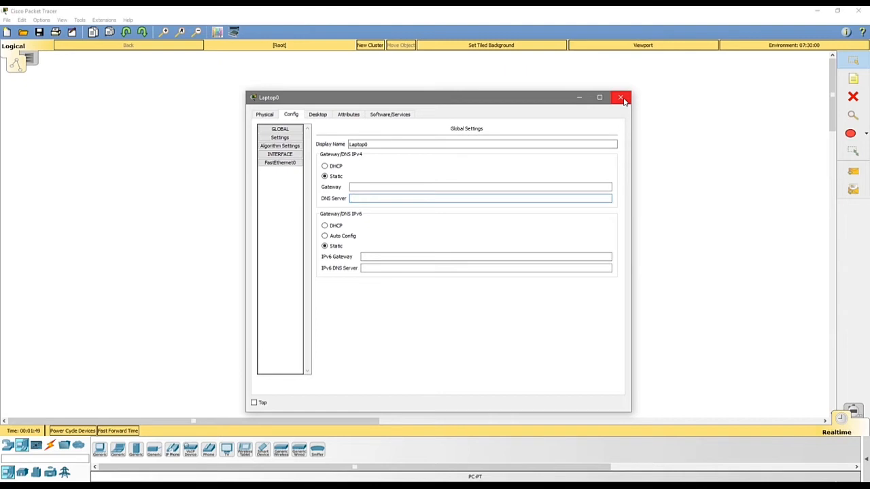
Run ipconfig in the laptop's command prompt to check its IP settings, and close the laptop window
click(309, 115)
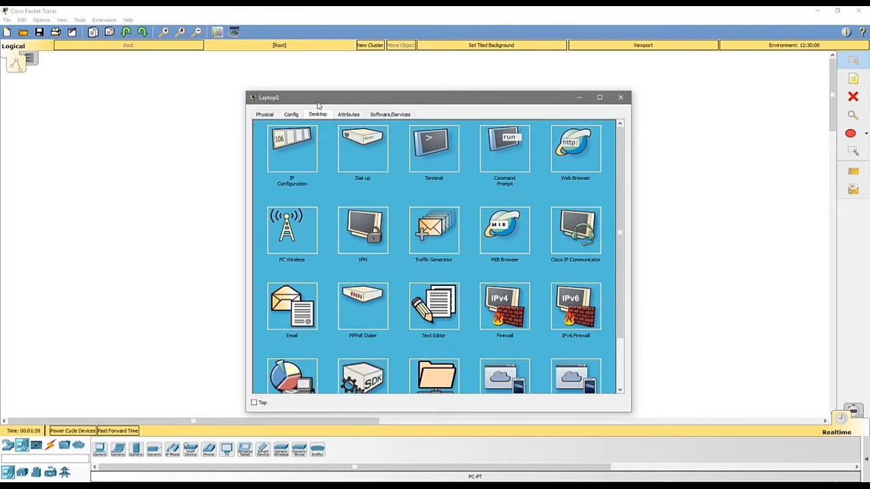
click(512, 157)
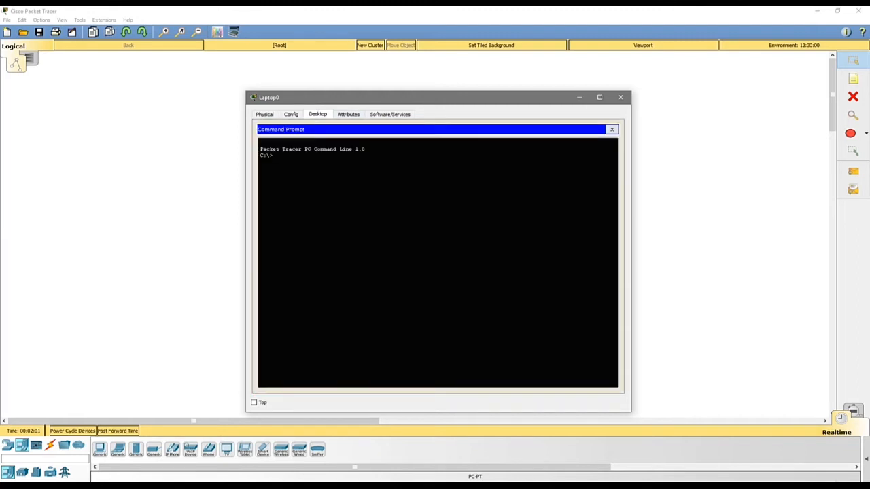
key(Return)
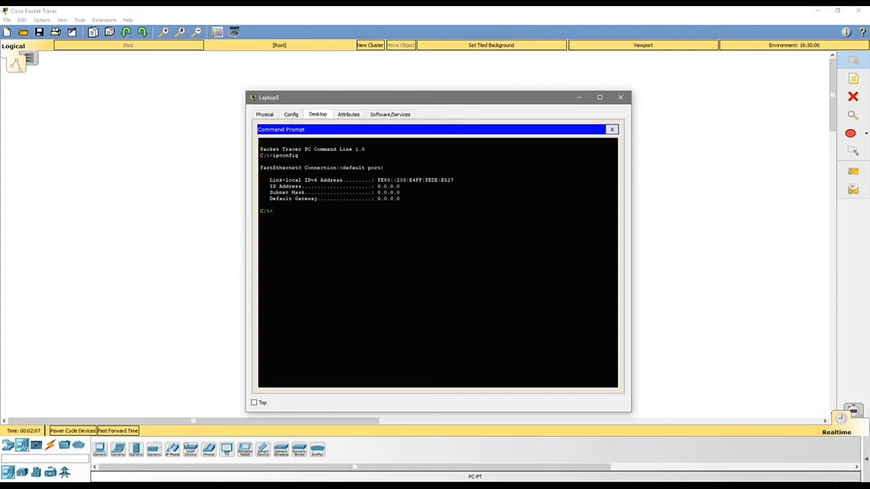
click(612, 130)
click(620, 97)
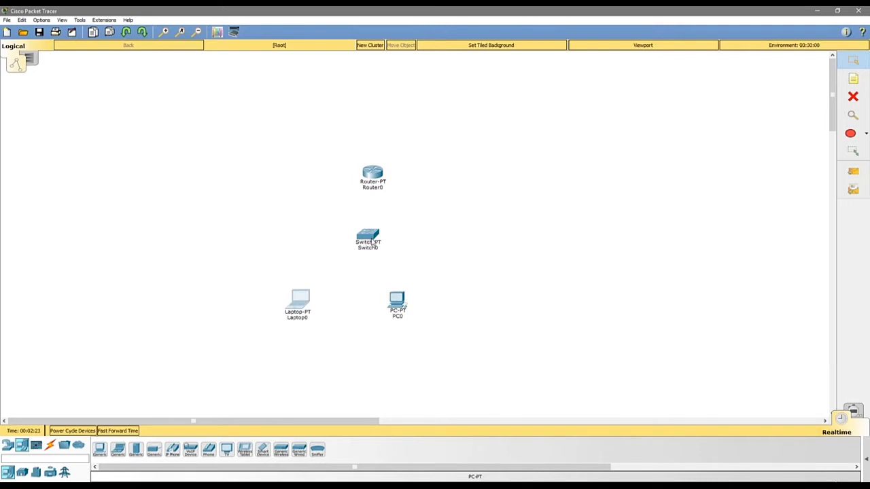
Open the router's command line interface and start a session at the user prompt
mouse_move(368, 240)
click(375, 175)
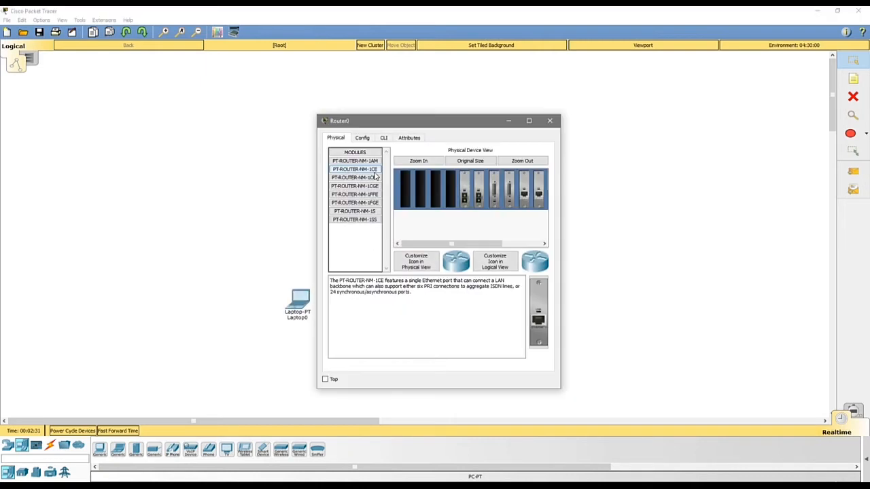
click(364, 139)
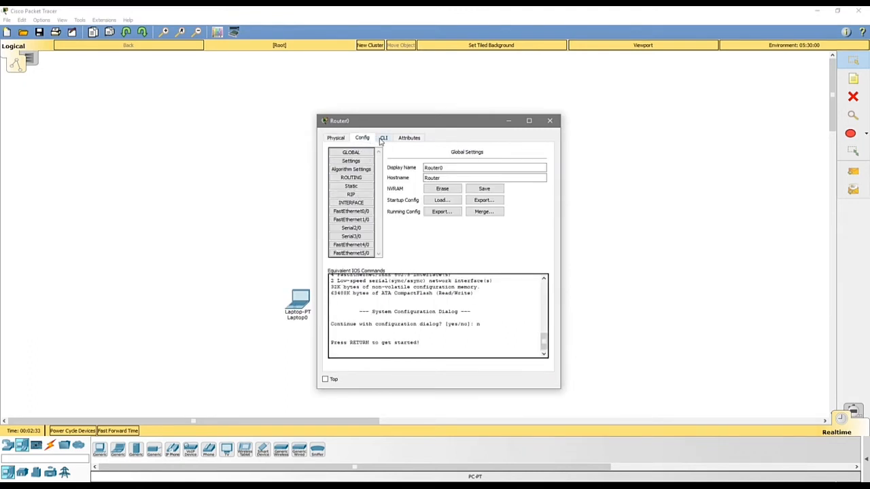
click(383, 138)
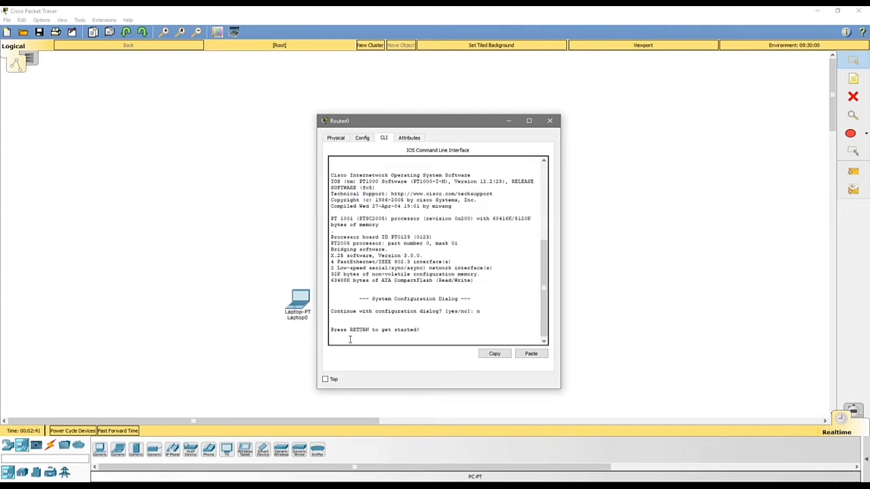
key(Return)
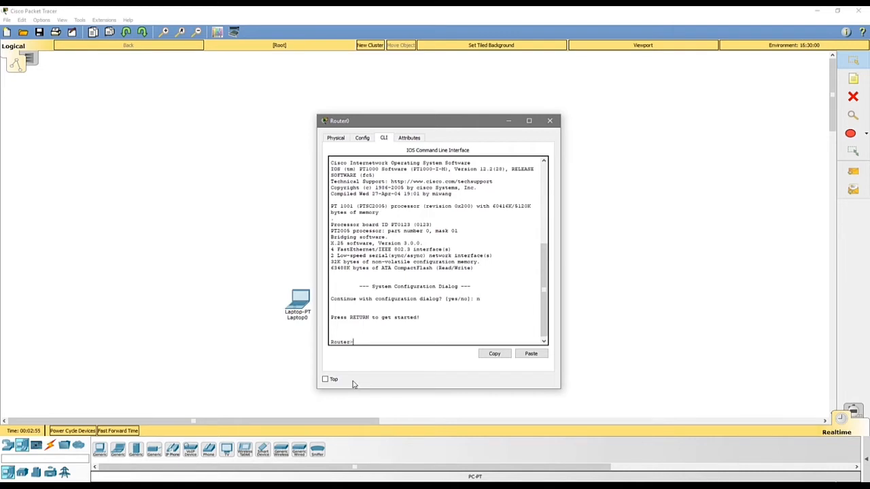
Enter privileged EXEC mode on the router with the abbreviated command en
text(n)
key(Tab)
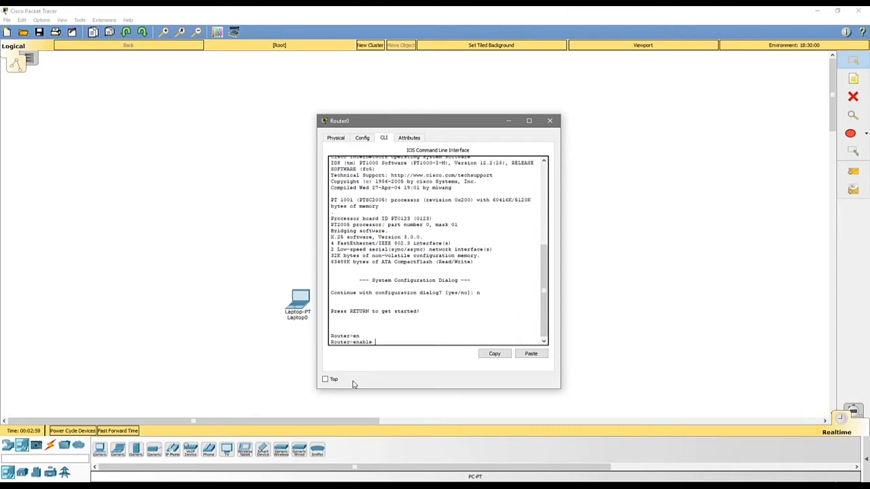
key(BackSpace)
key(BackSpace)
key(Return)
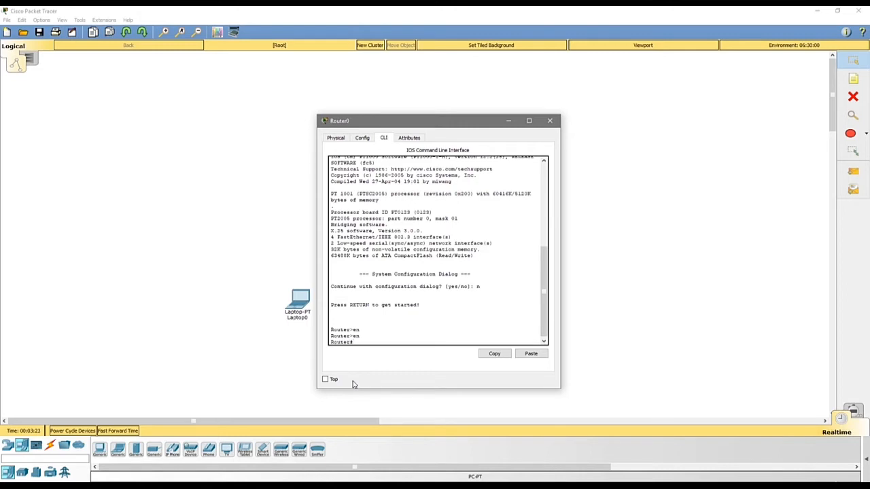
Run show ip interface brief on the router to list its interfaces
text(show ip int)
key(Tab)
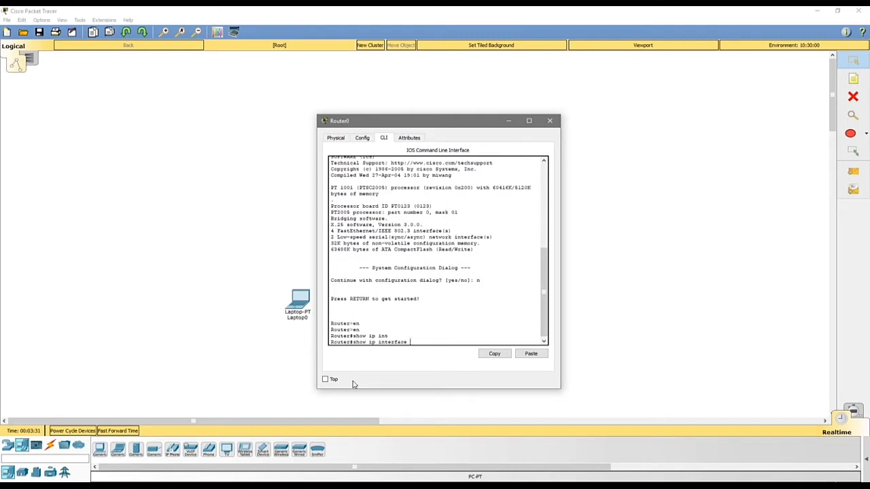
text(brie)
key(Tab)
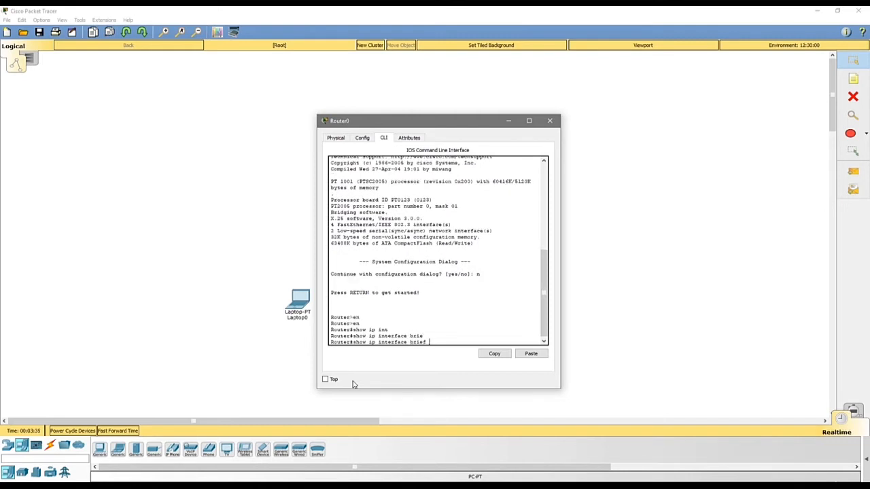
key(Return)
List the router's interfaces again with the abbreviated command sh ip int bri
text(s)
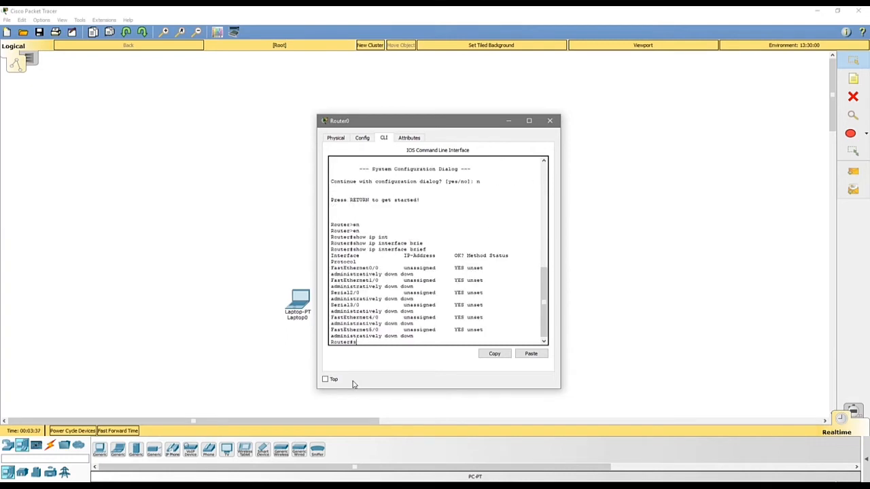
text(h ip int bri)
key(Return)
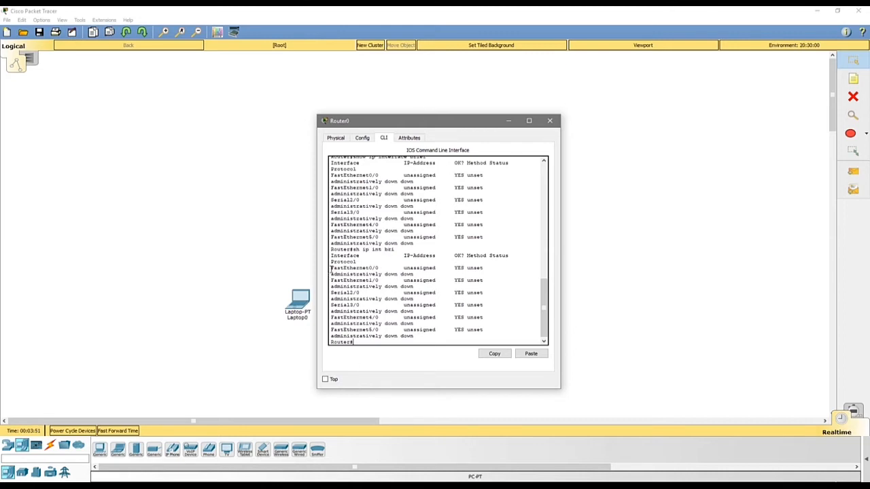
Examine the Fast Ethernet and serial entries in the interface list, then the IP address and status of FastEthernet0/0
drag(331, 267, 434, 288)
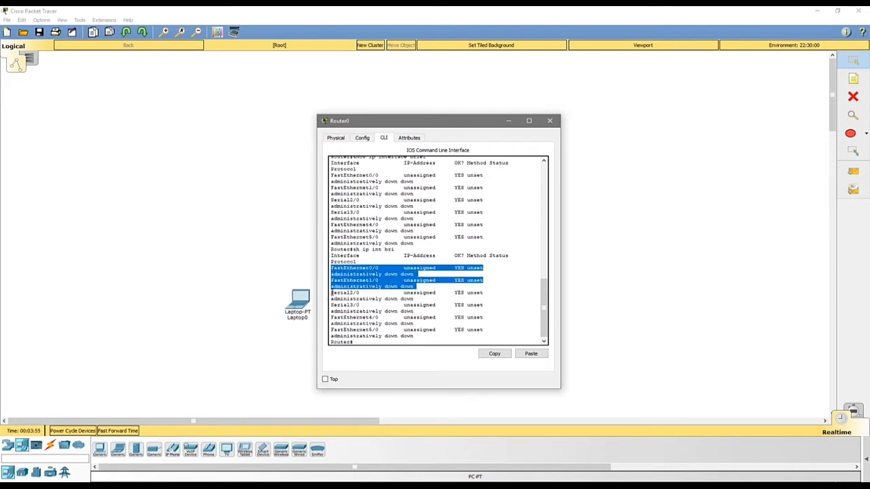
drag(331, 292, 487, 336)
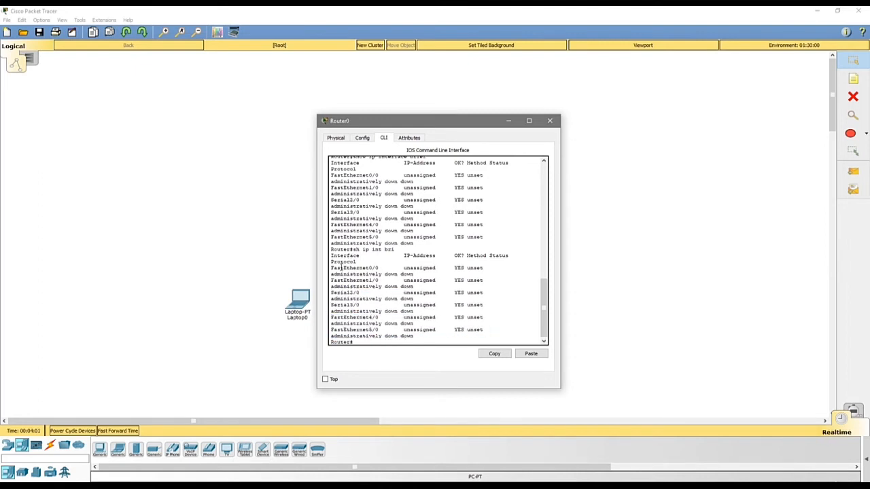
click(342, 267)
drag(331, 270, 442, 271)
click(431, 258)
click(441, 270)
drag(332, 274, 419, 274)
click(410, 273)
Enter global configuration mode on the router with configure terminal
click(369, 342)
text(conf)
key(Tab)
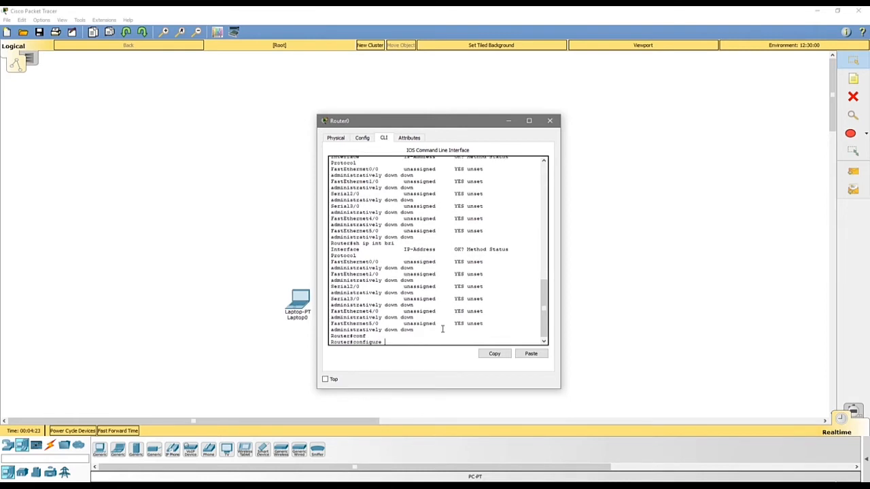
text(ter)
key(Tab)
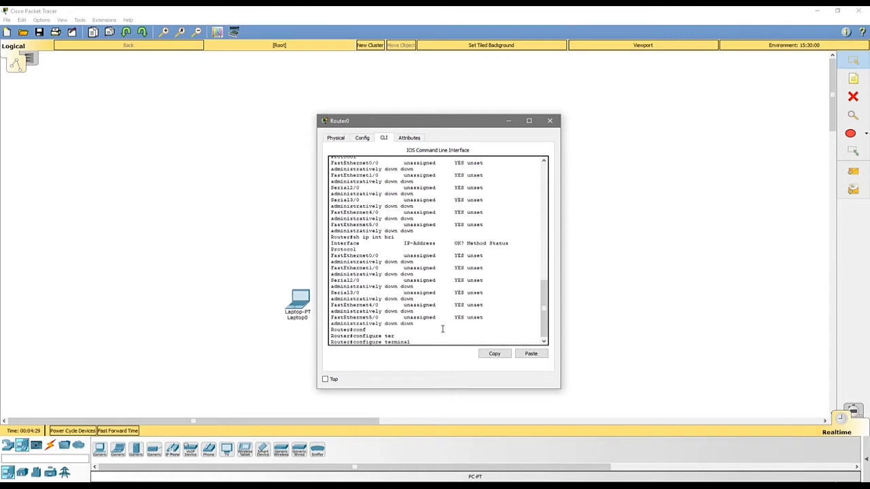
key(Return)
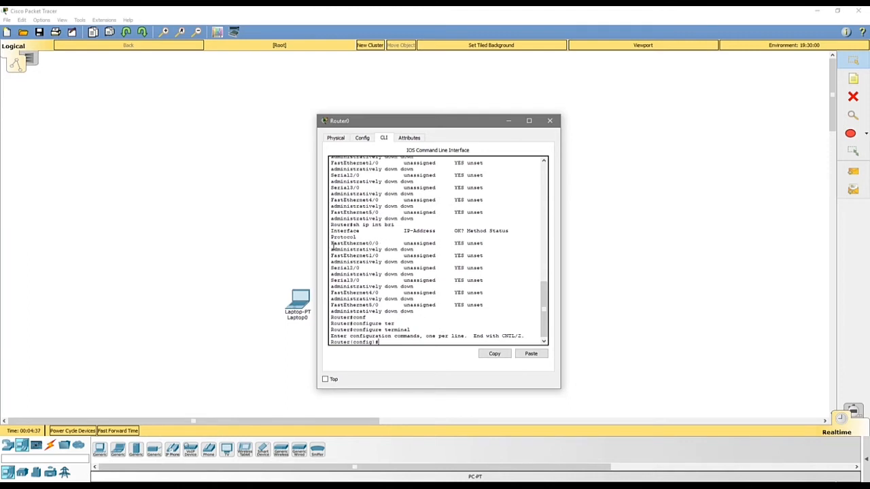
Enter interface fastEthernet 0/0 and assign it the IP address 192.168.0.1 with mask 255.255.255.0
drag(331, 242, 382, 243)
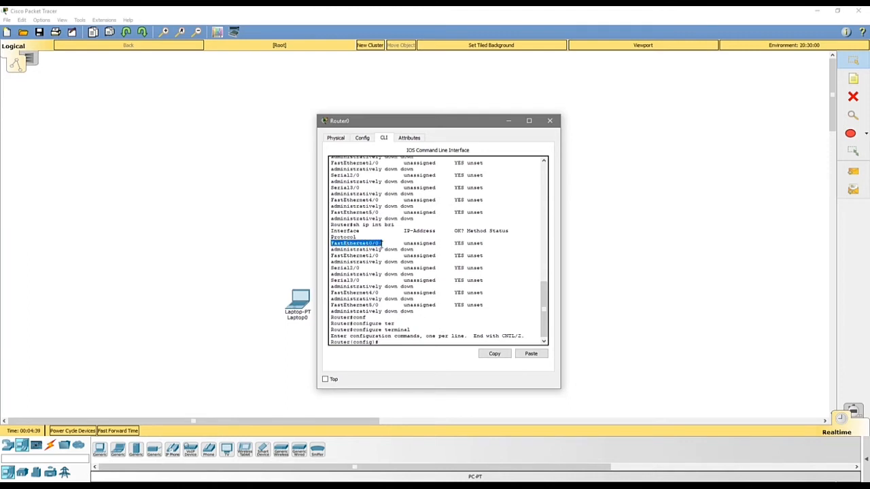
click(391, 344)
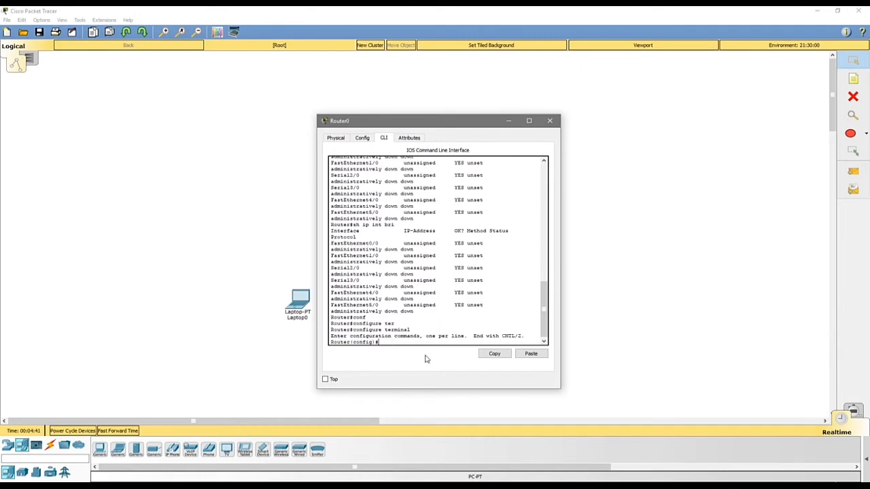
text(int fa)
key(Tab)
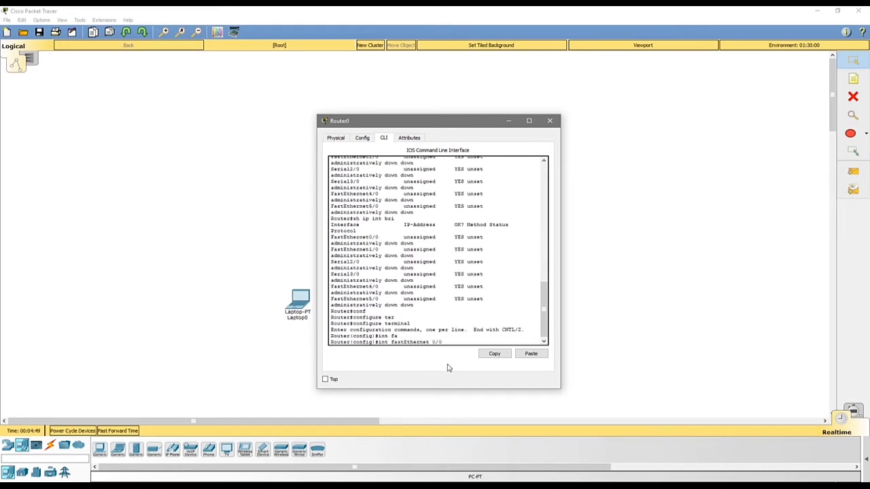
key(Return)
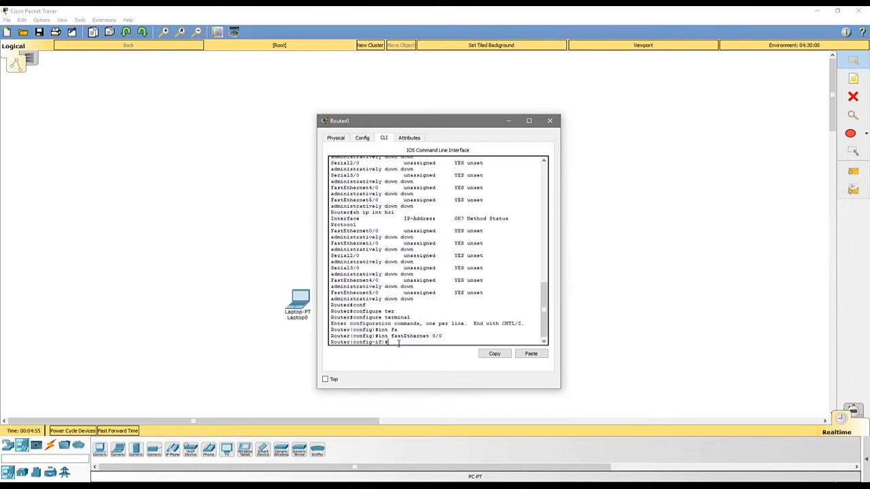
text(ip address 192.168.0.1 255.255.255.0)
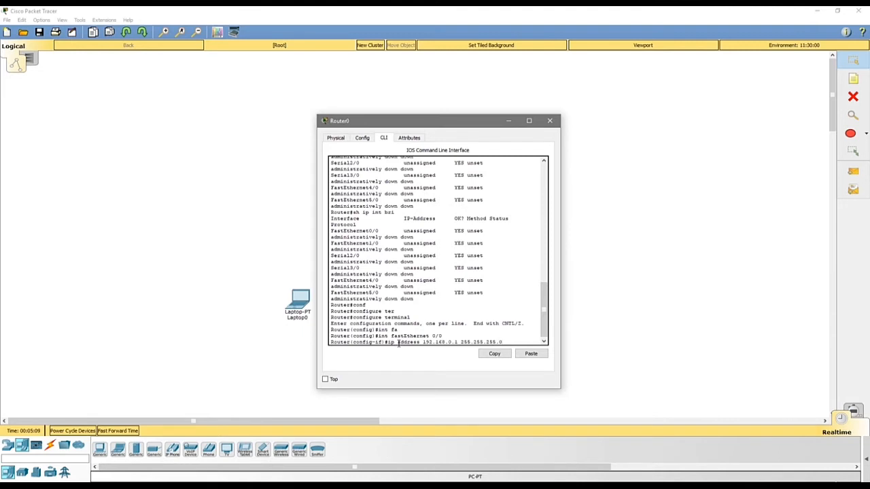
key(Return)
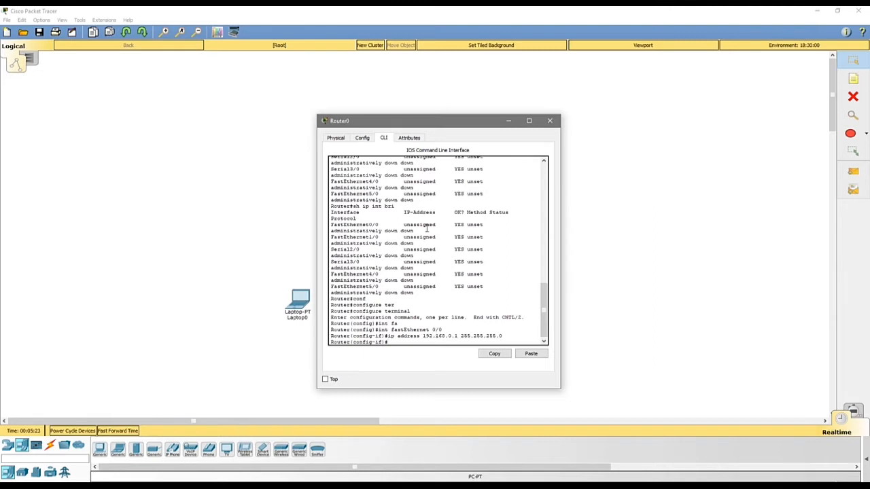
Check the address and status of FastEthernet0/0 from interface configuration mode with do sh ip int br
text(sh ip int br)
key(Return)
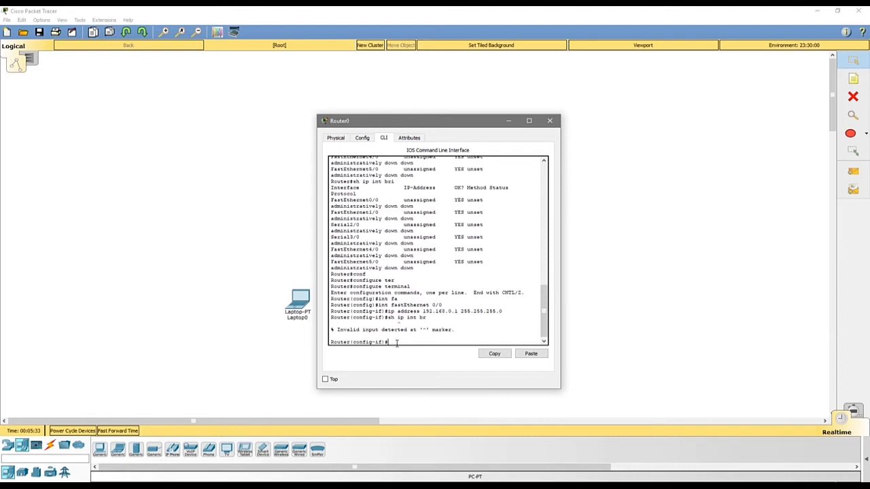
text(do sh ip int br)
key(Return)
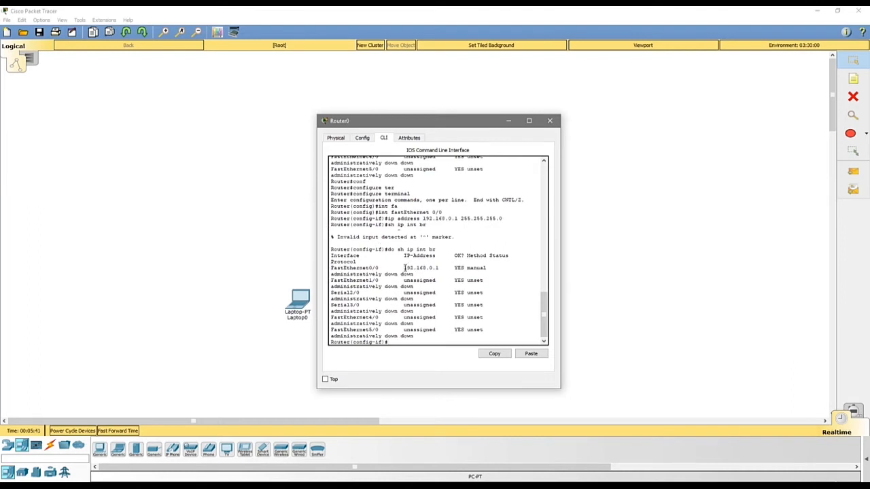
drag(403, 268, 448, 267)
drag(337, 267, 387, 267)
drag(331, 274, 426, 274)
click(422, 276)
text(shut)
key(Tab)
key(BackSpace)
key(BackSpace)
key(BackSpace)
key(BackSpace)
key(BackSpace)
key(BackSpace)
key(BackSpace)
key(BackSpace)
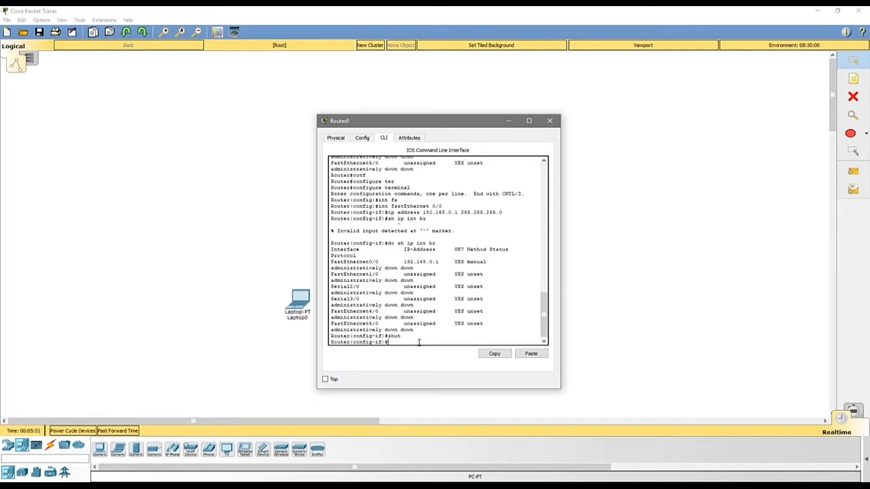
Enable the FastEthernet0/0 interface with no shutdown
text(no shu)
key(Tab)
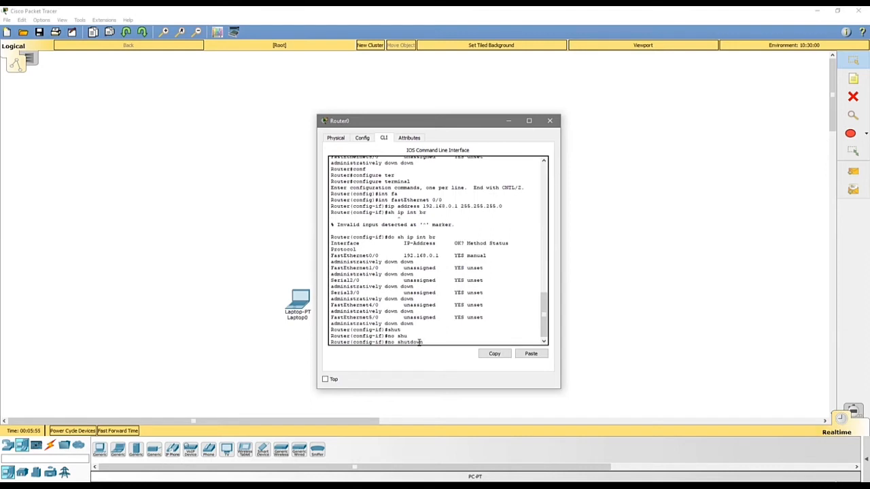
key(Return)
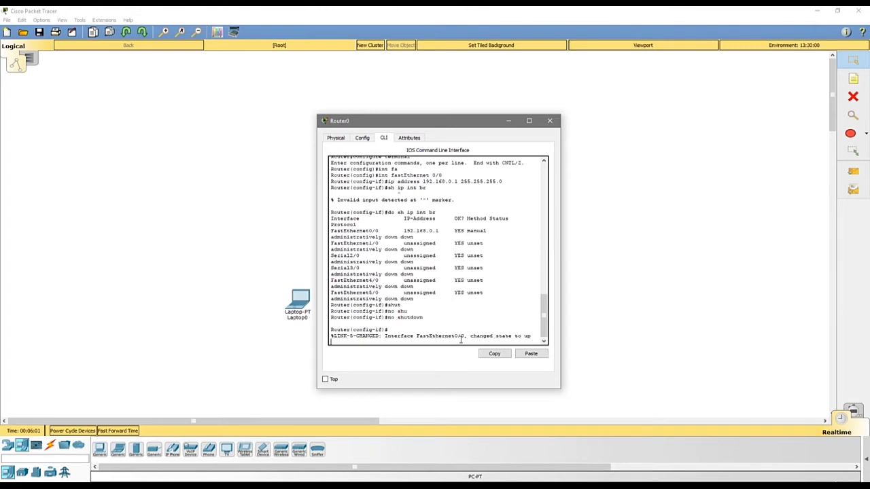
key(Return)
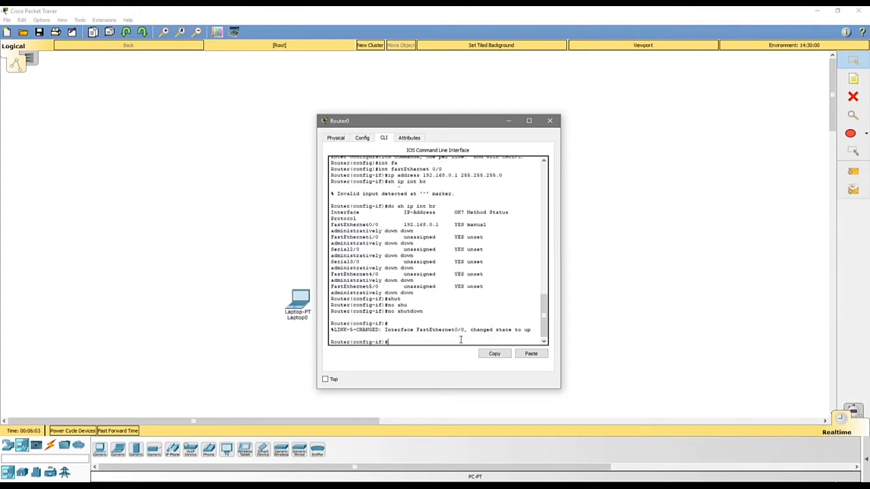
Exit back to privileged EXEC mode and save the router's configuration with wr
text(exit)
key(Return)
text(exi)
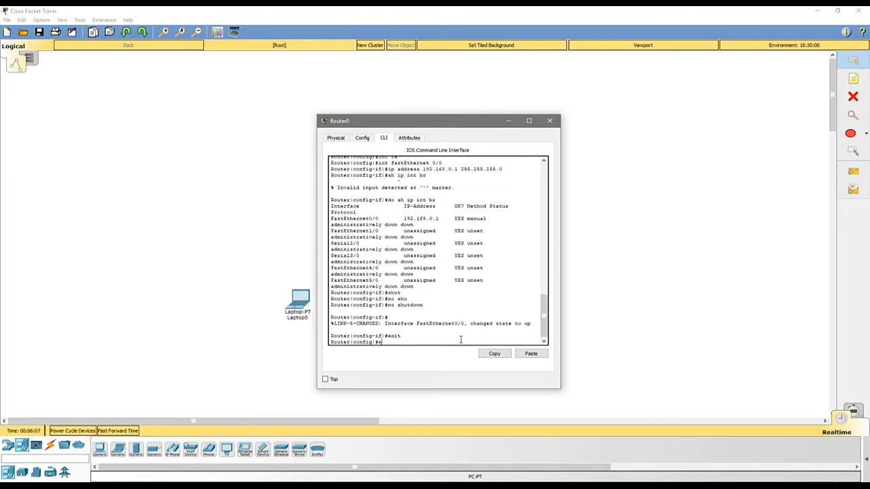
key(Return)
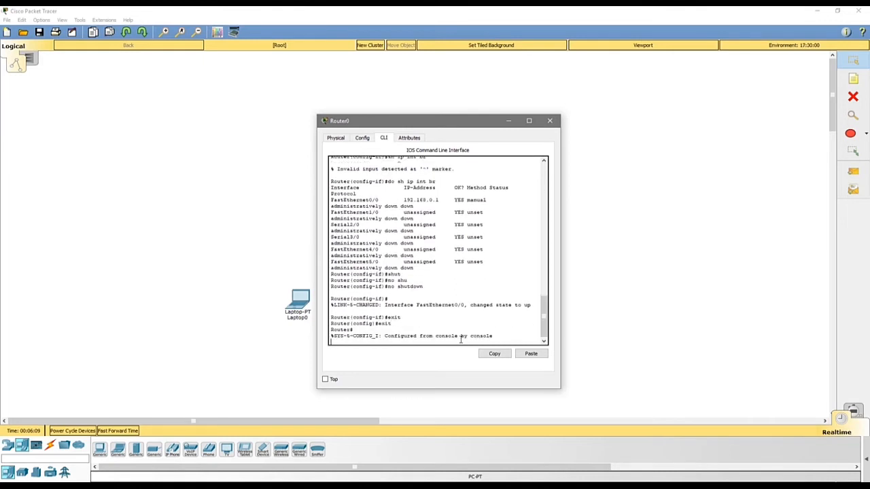
key(Return)
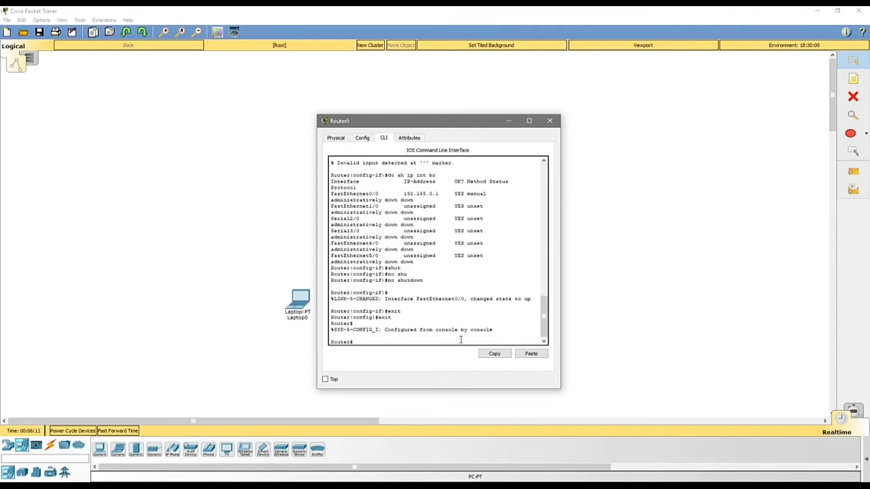
text(wr)
key(Return)
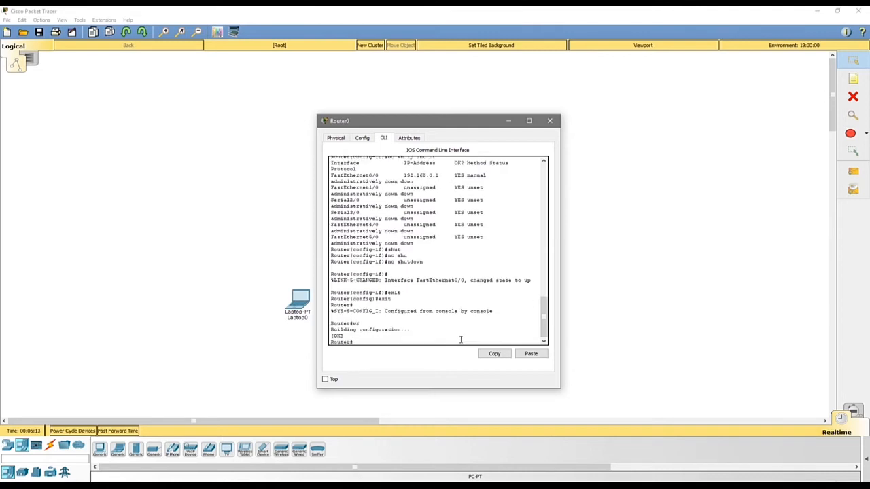
text(wr)
key(Tab)
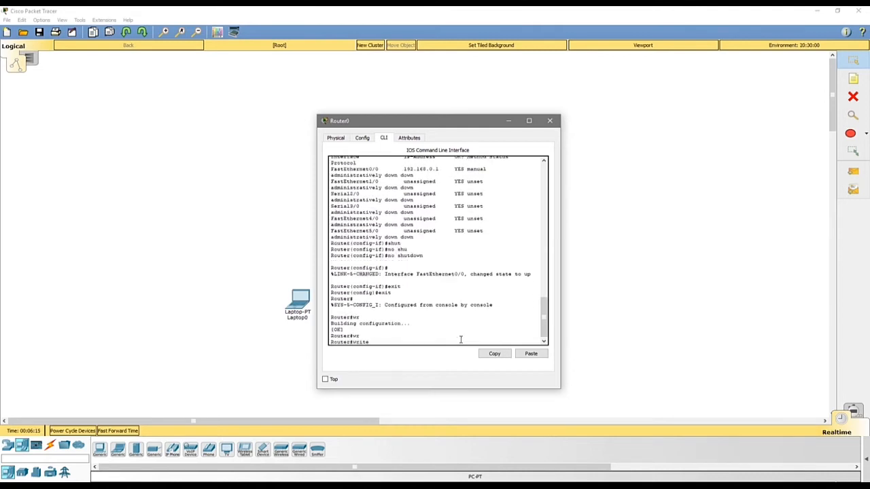
key(BackSpace)
key(BackSpace)
key(BackSpace)
key(BackSpace)
key(BackSpace)
key(BackSpace)
Move the router window clear of the topology and enable service dhcp from global configuration mode
drag(424, 122, 600, 114)
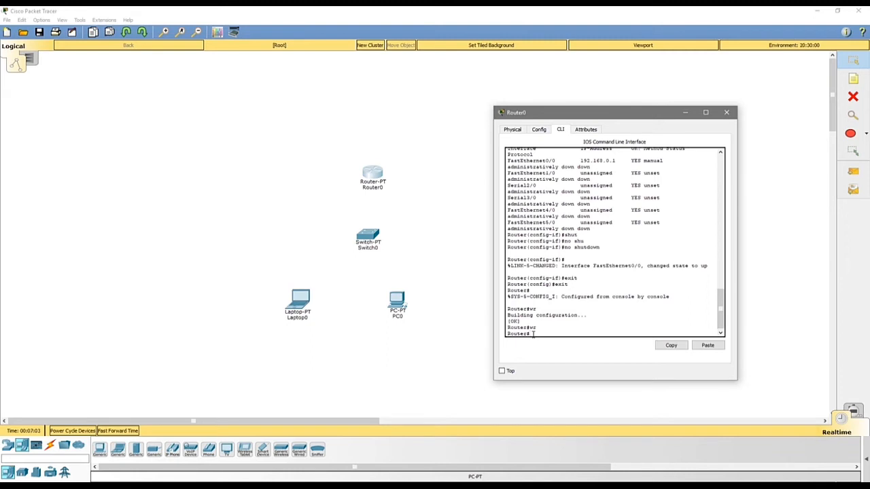
text(conf t)
key(Return)
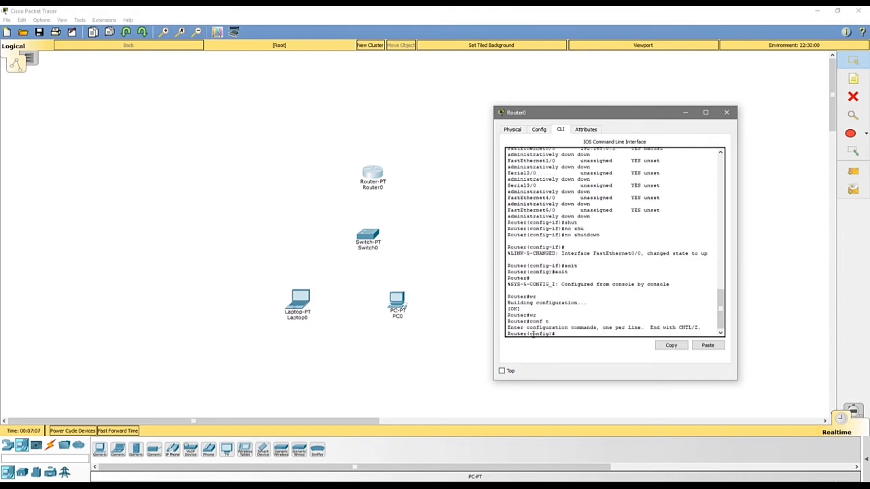
text(serv)
text(i)
key(Tab)
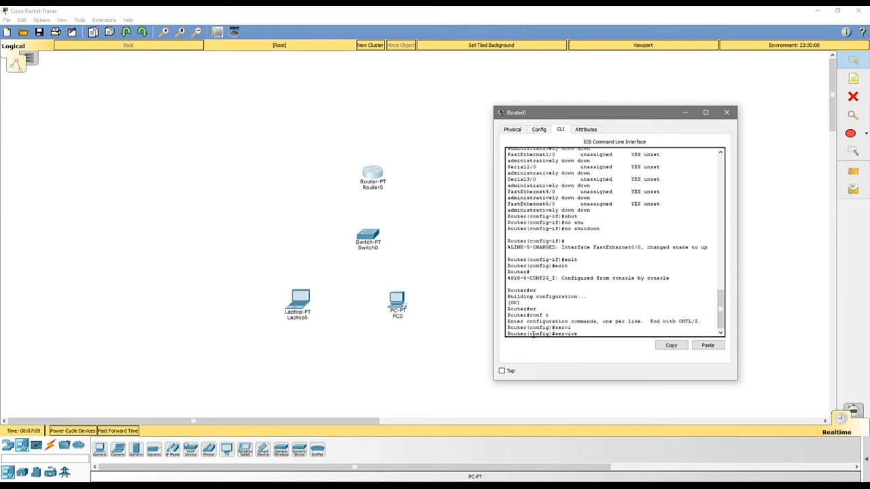
text(dhc)
key(Tab)
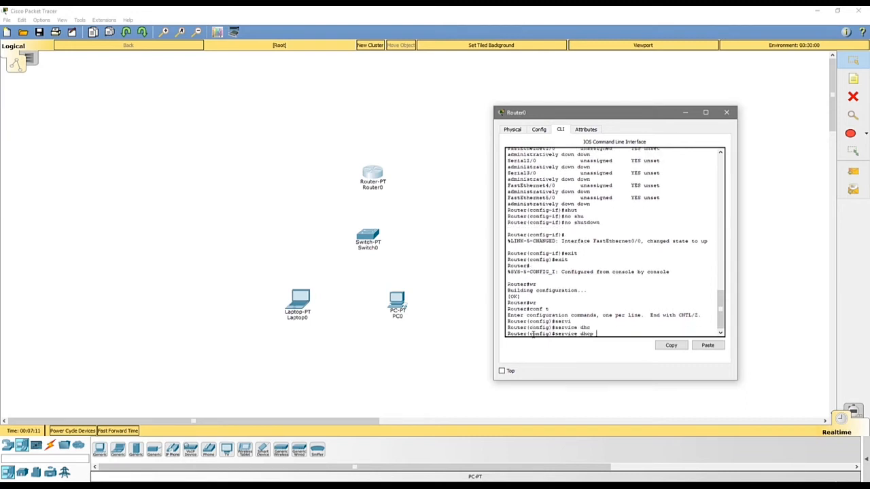
key(Return)
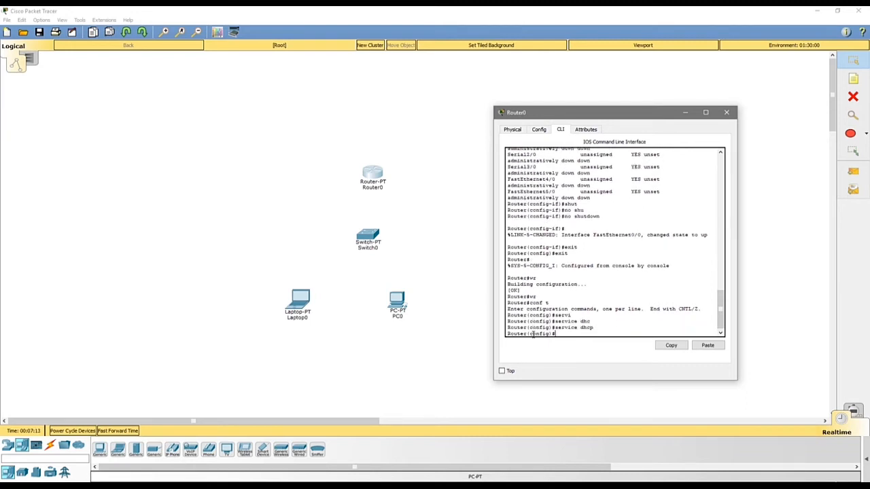
Create a DHCP pool named MAIN with network 192.168.1.0 and mask 255.255.255.0
text(ip dh)
key(Tab)
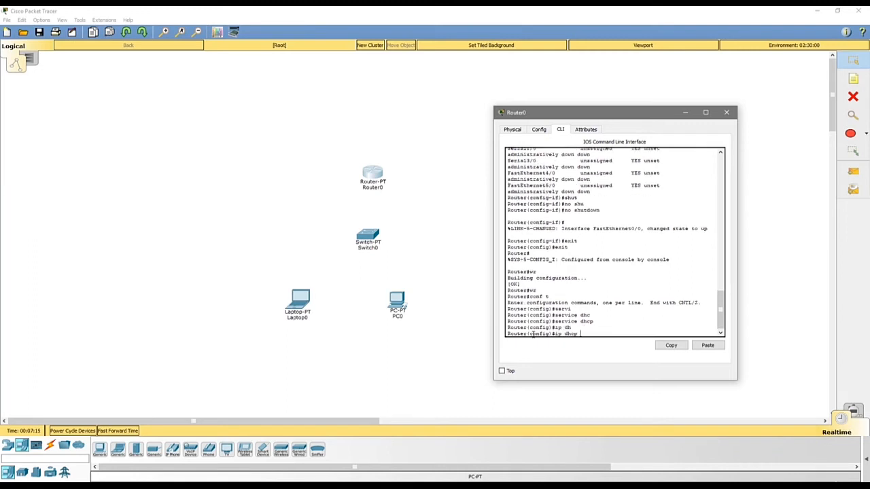
text(pool MAIN)
key(Return)
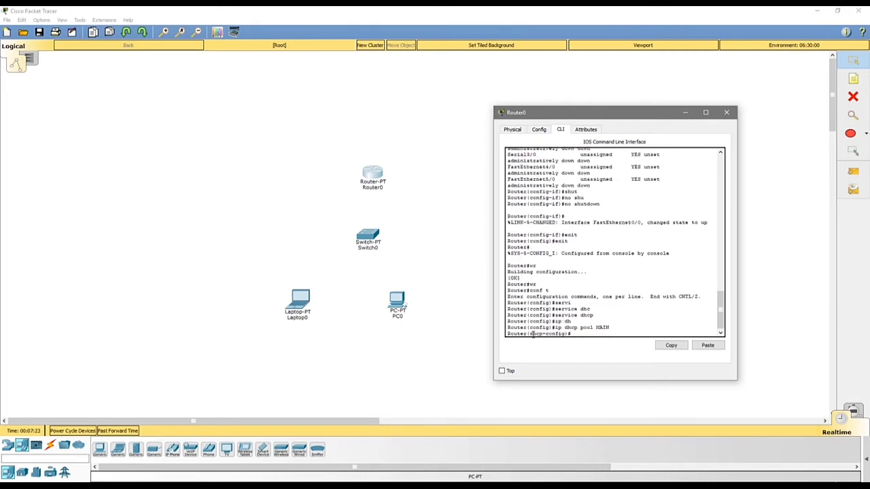
text(network 192.168.1.0 255.255.255.0)
key(Return)
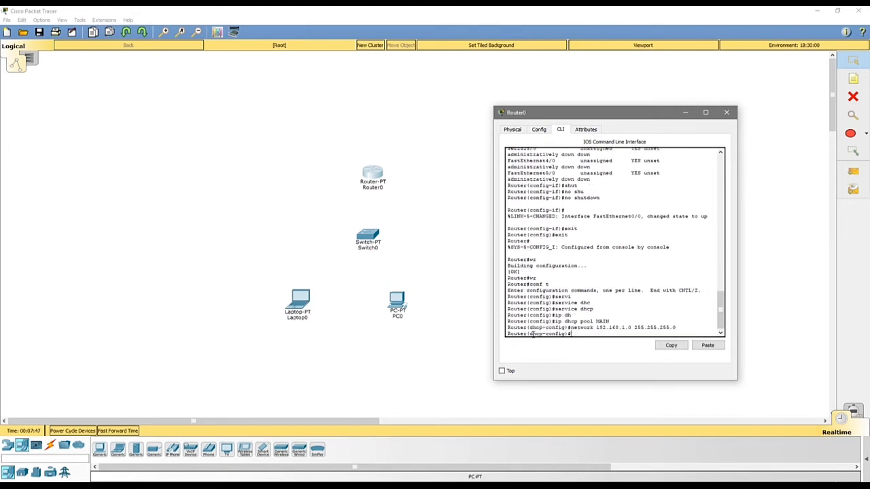
Set the default router of the DHCP pool MAIN to 192.168.0.1
text(default-rou)
key(Tab)
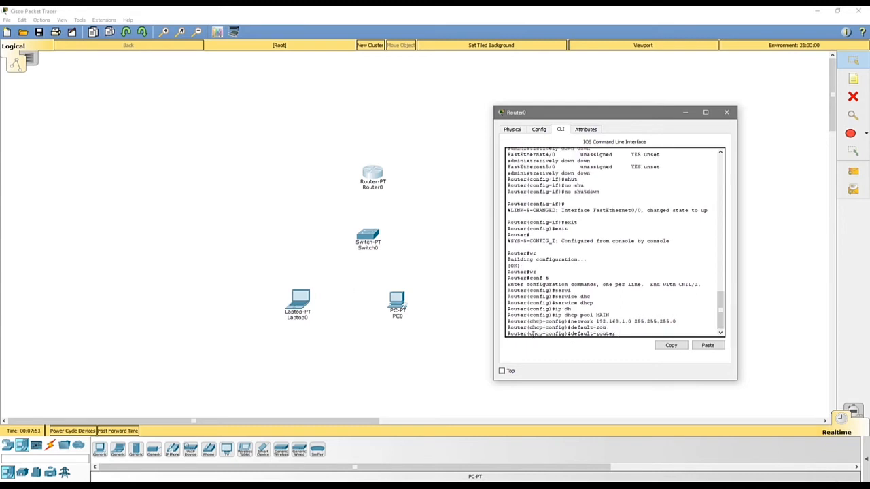
text(192.168.0.1)
key(Return)
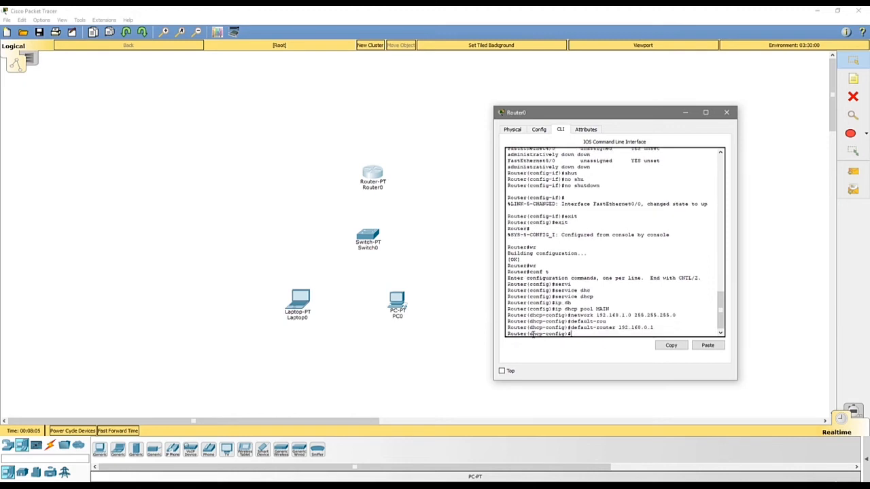
Remove the network 192.168.1.0 255.255.255.0 from the DHCP pool MAIN
text(no net)
key(Tab)
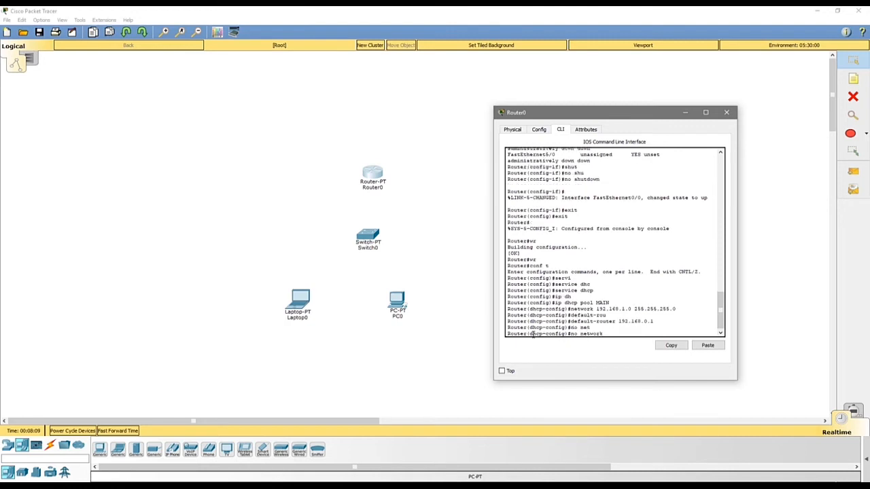
text(192.168.1.0 255.255.255.0)
key(Return)
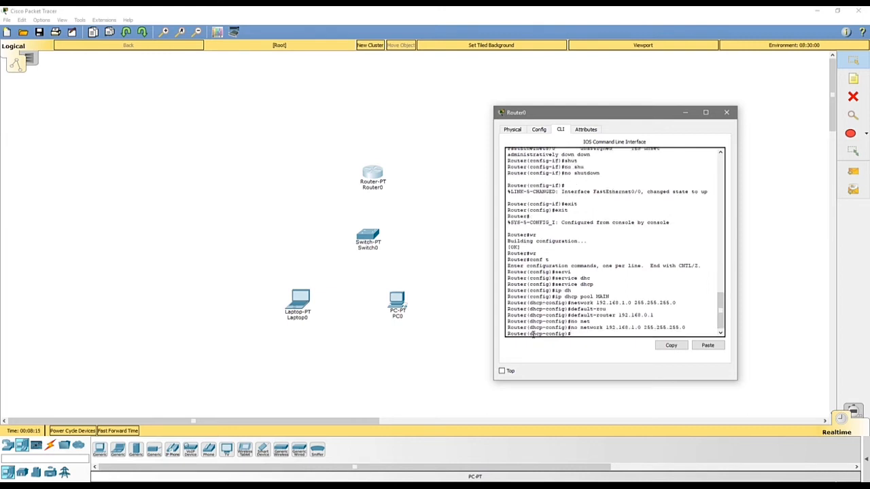
Set the network of the DHCP pool MAIN to 192.168.0.0 with mask 255.255.255.0, reusing the earlier network command
key(Up)
key(Up)
key(Up)
key(Up)
key(Up)
key(Left)
key(Left)
key(Left)
key(Left)
key(Left)
key(Left)
key(Left)
key(Left)
key(Left)
key(Left)
key(Left)
key(Left)
key(Left)
key(Left)
key(Left)
key(Left)
key(BackSpace)
text(0)
key(Return)
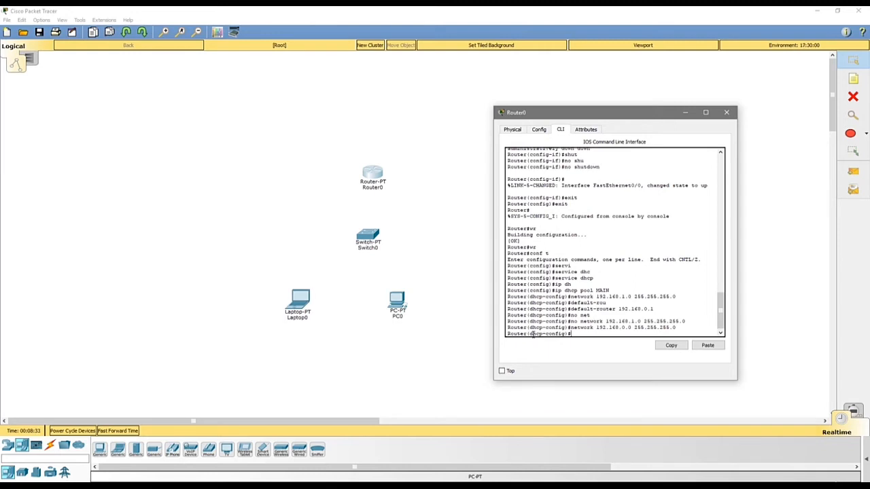
Set the DNS server of the DHCP pool MAIN to 192.168.0.1
text(dns-se)
key(Tab)
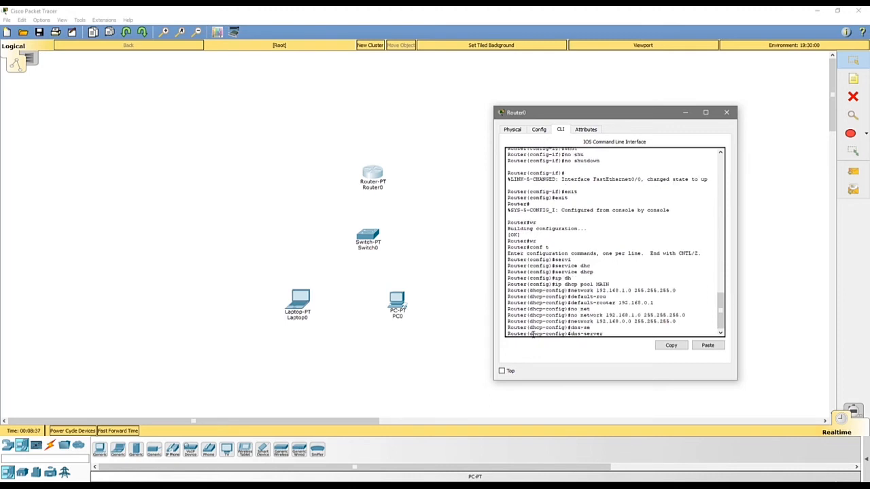
text(i92.168.0.1)
key(Return)
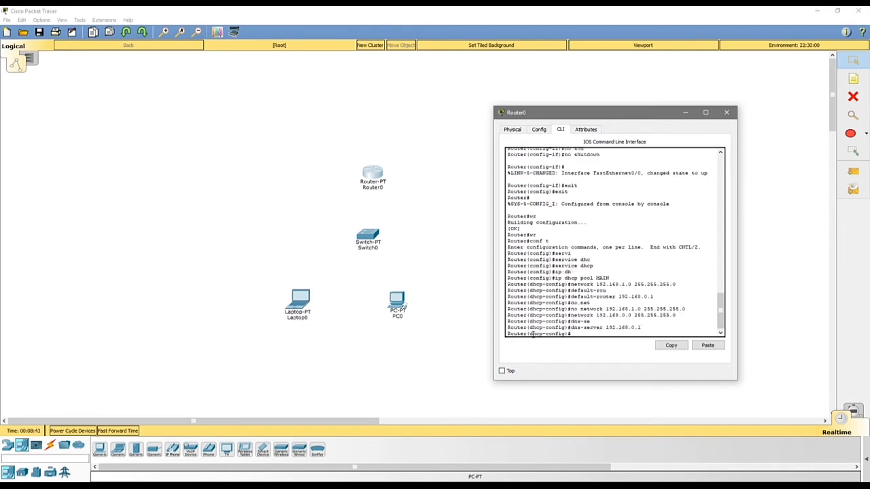
Leave the DHCP pool configuration and exclude the address 192.168.0.1 from DHCP assignment
text(exit)
key(Return)
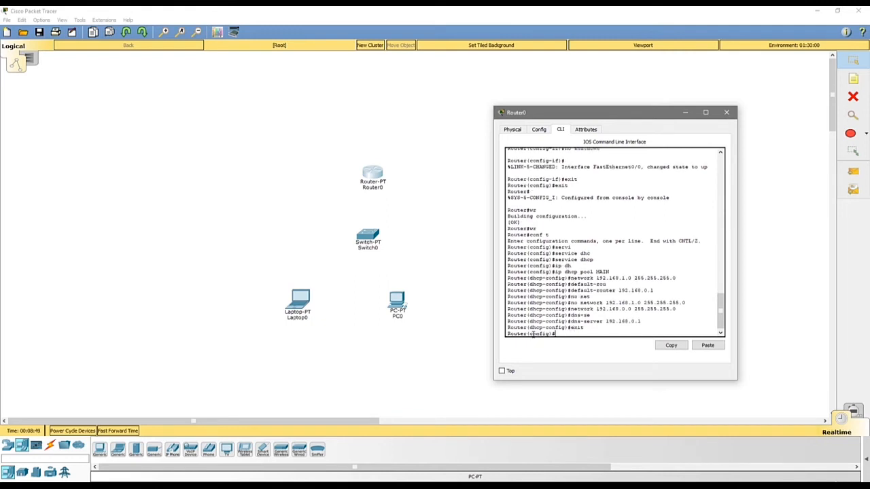
text(ip dhcp exc)
key(Tab)
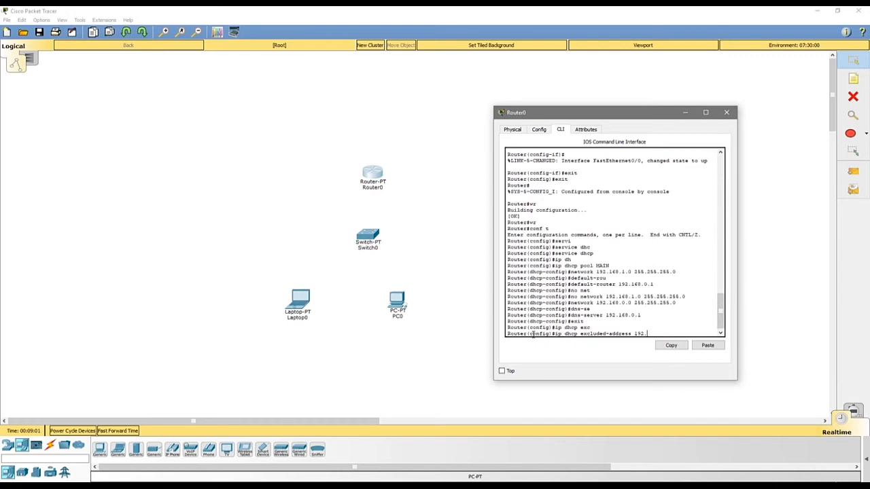
text(192.168.0.1)
key(Return)
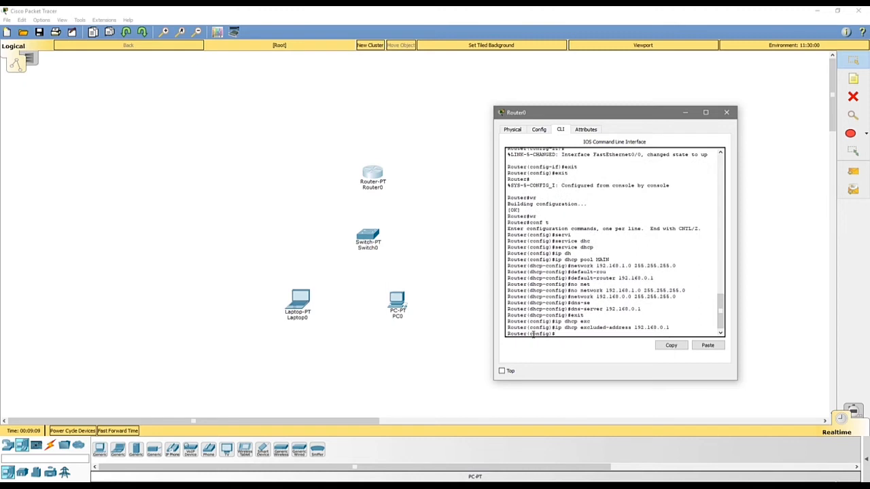
Exit to privileged EXEC mode, save the router's configuration with wr, and move its window farther from the topology
text(exit)
key(Return)
key(Return)
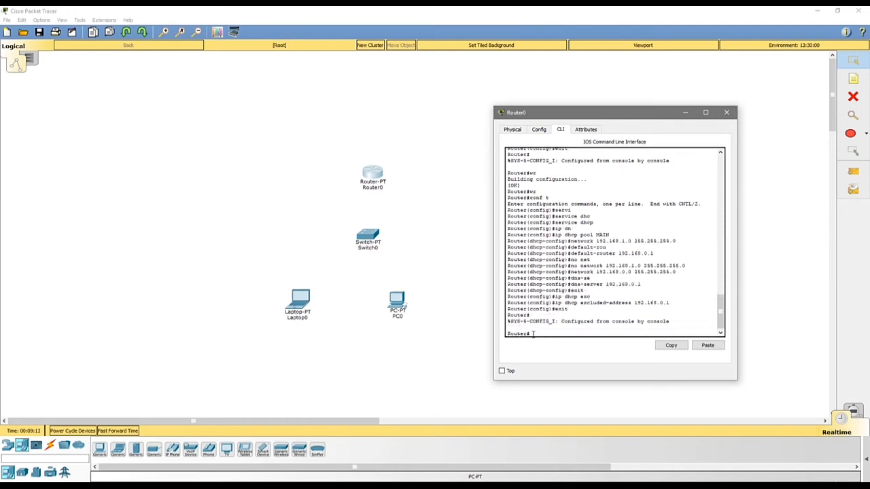
key(Return)
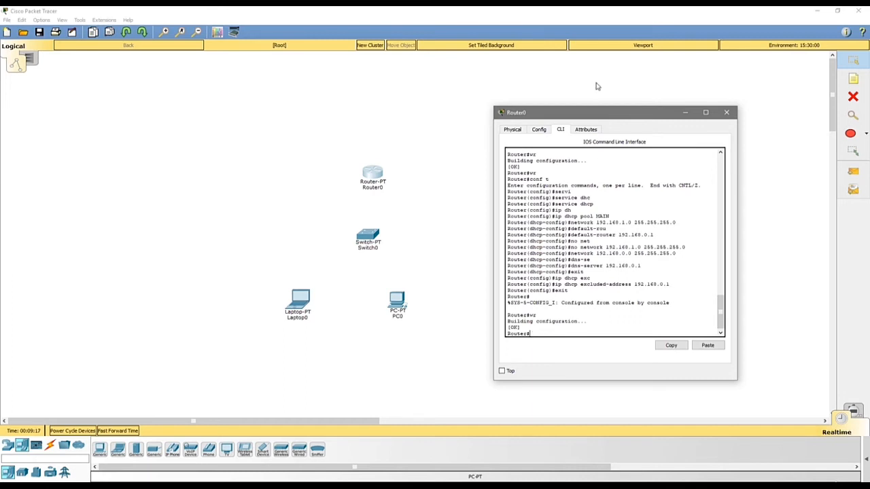
mouse_move(612, 113)
mouse_down()
mouse_move(601, 107)
mouse_move(615, 106)
mouse_up()
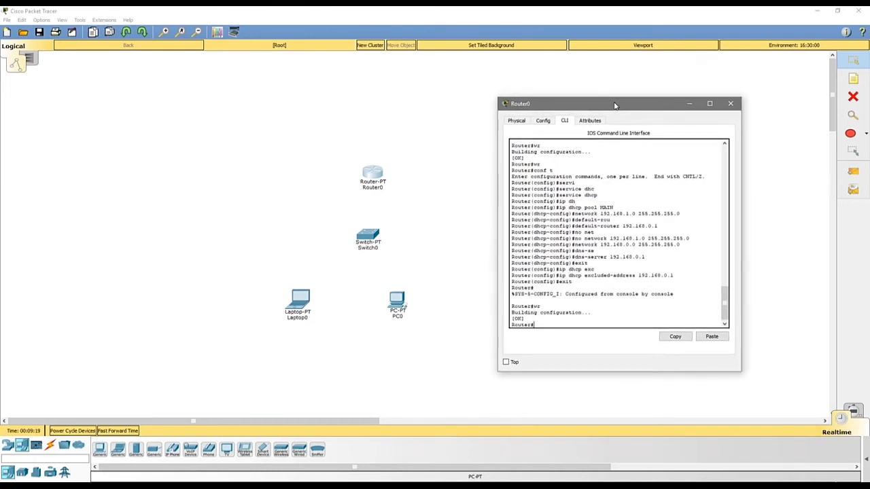
click(730, 105)
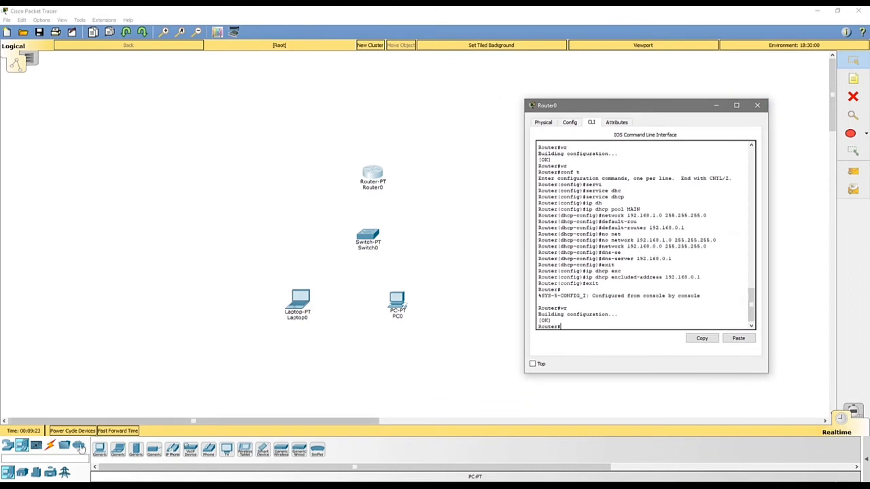
Connect Router0 to Switch0 using the automatically chosen connection type
click(50, 449)
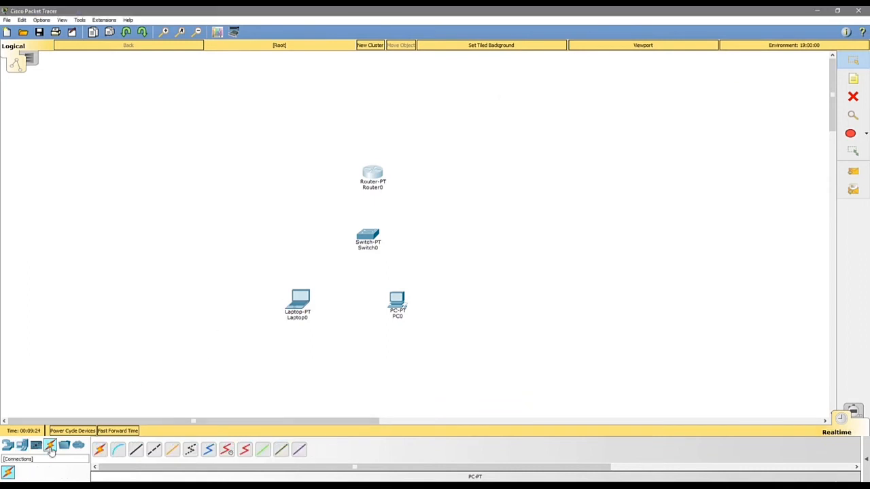
click(101, 451)
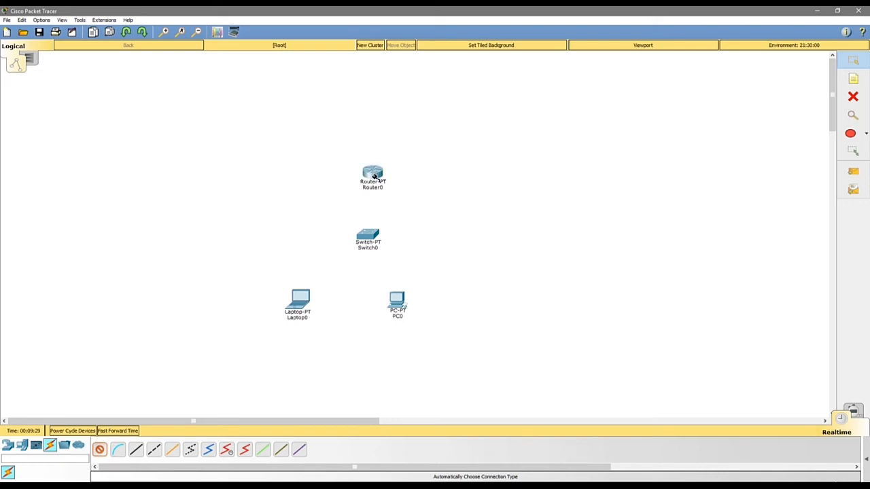
click(372, 187)
click(370, 233)
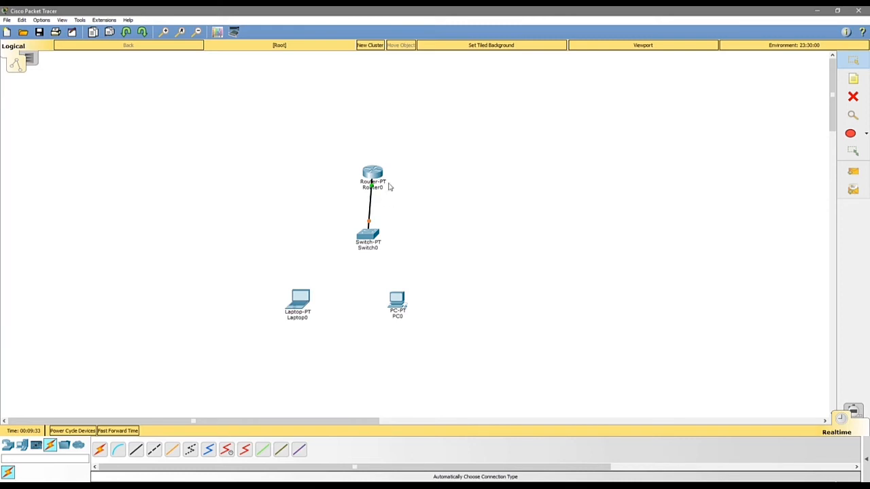
Connect Laptop0 and PC0 to Switch0 using the automatically chosen connection type
click(100, 450)
click(304, 303)
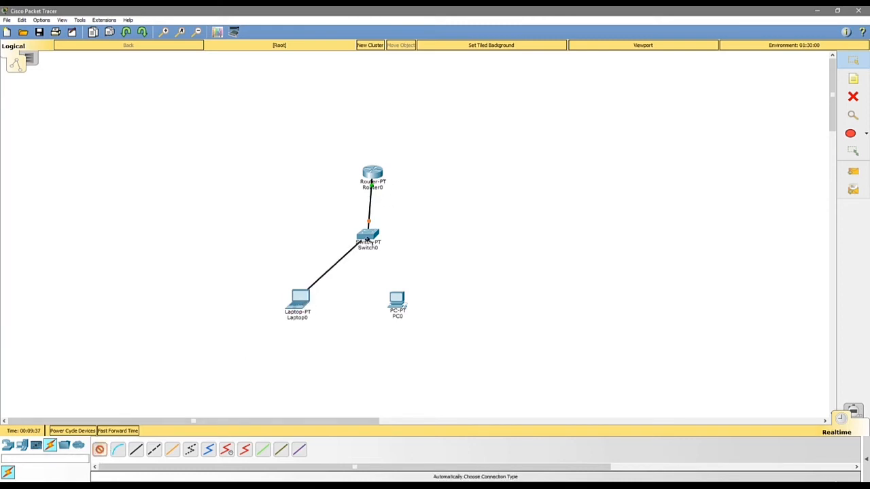
click(370, 235)
click(100, 450)
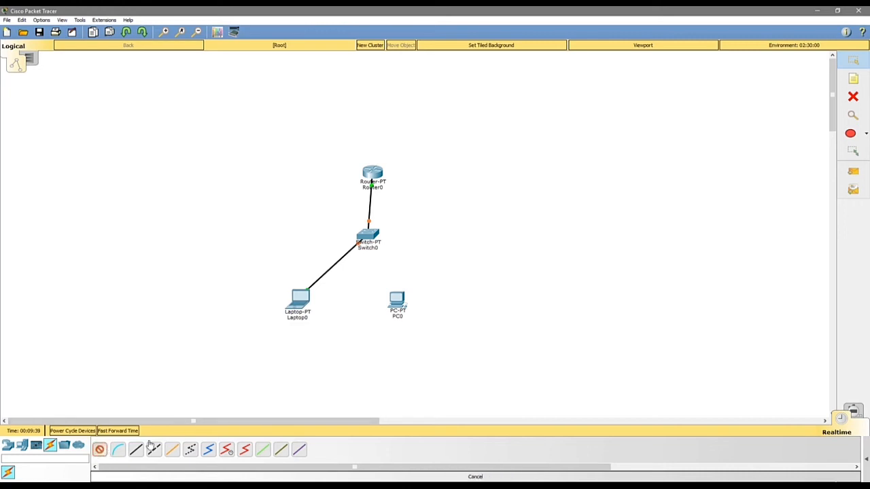
click(398, 305)
click(370, 235)
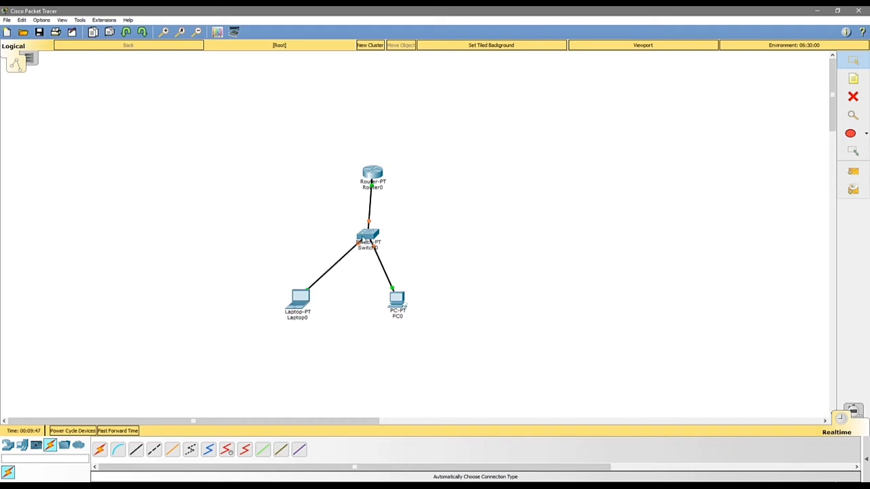
Set both the IPv4 and IPv6 gateway/DNS settings of Laptop0 to DHCP
mouse_move(369, 242)
click(307, 299)
click(292, 114)
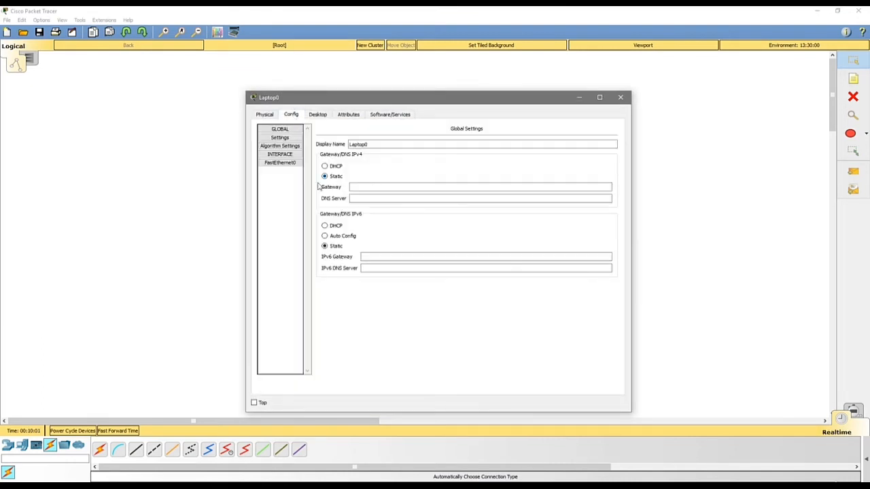
click(359, 189)
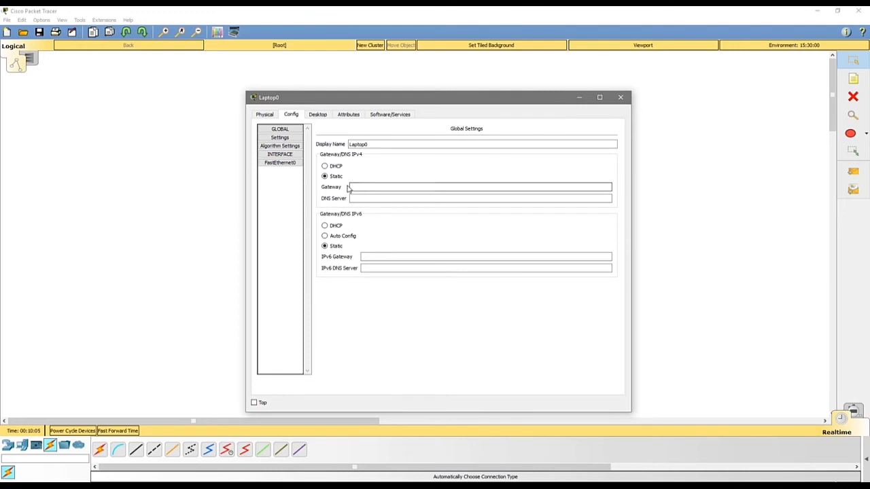
click(337, 169)
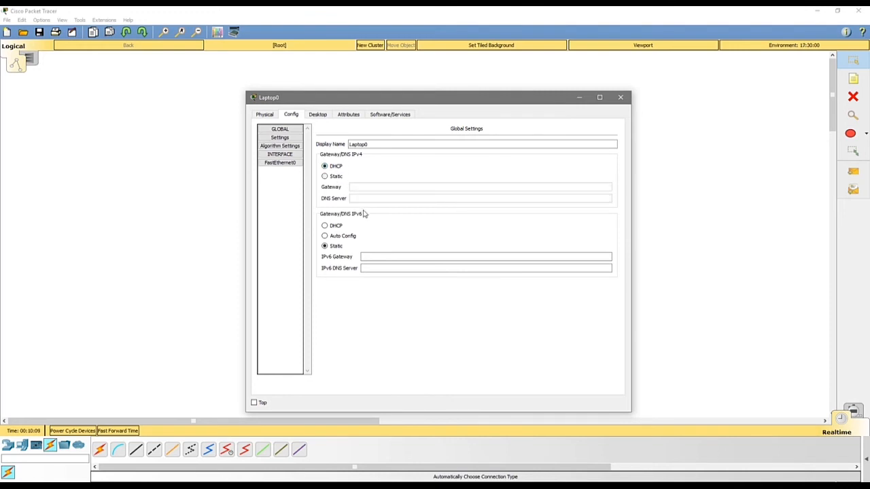
click(333, 227)
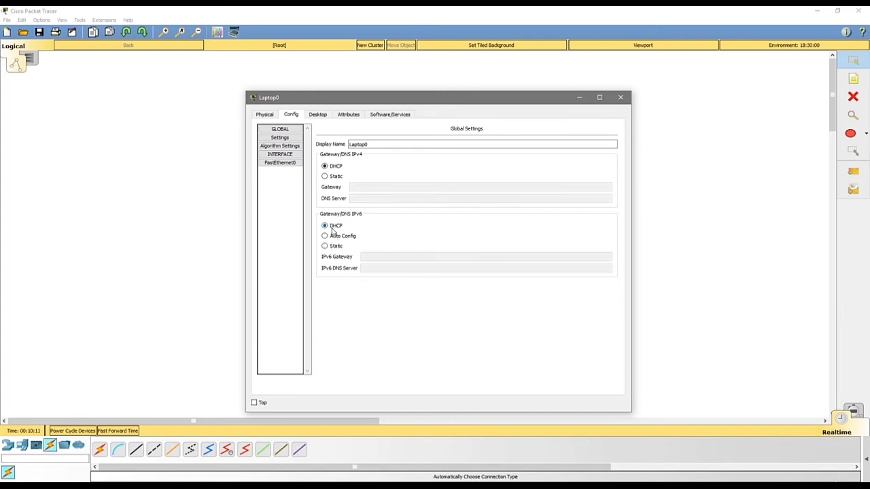
Check Laptop0's IP address by running ipconfig in its Command Prompt, and close the laptop's window
drag(369, 97, 501, 97)
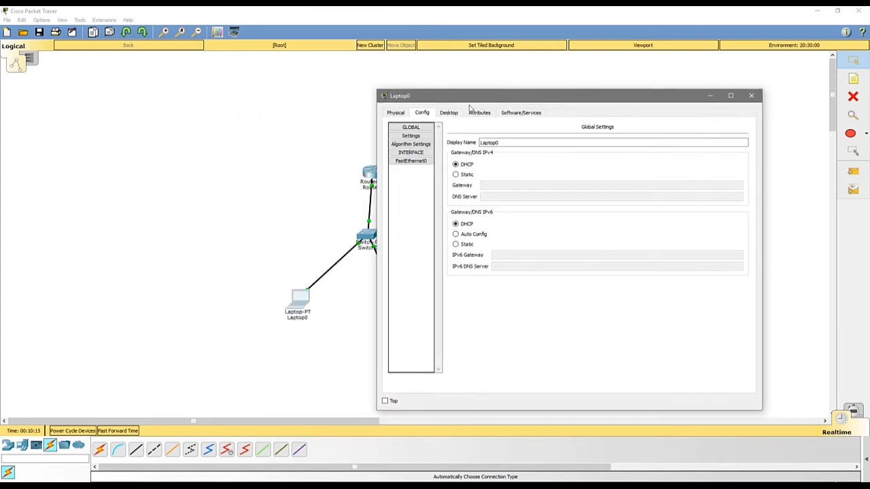
click(449, 112)
click(479, 113)
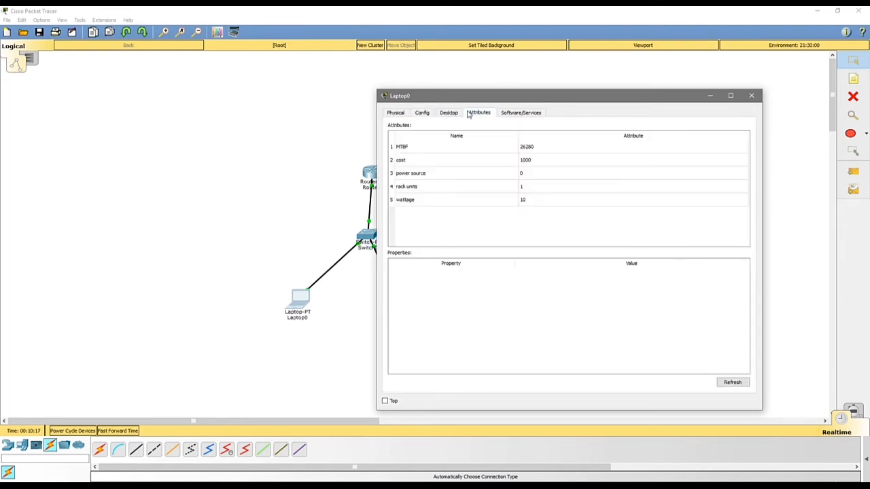
click(458, 114)
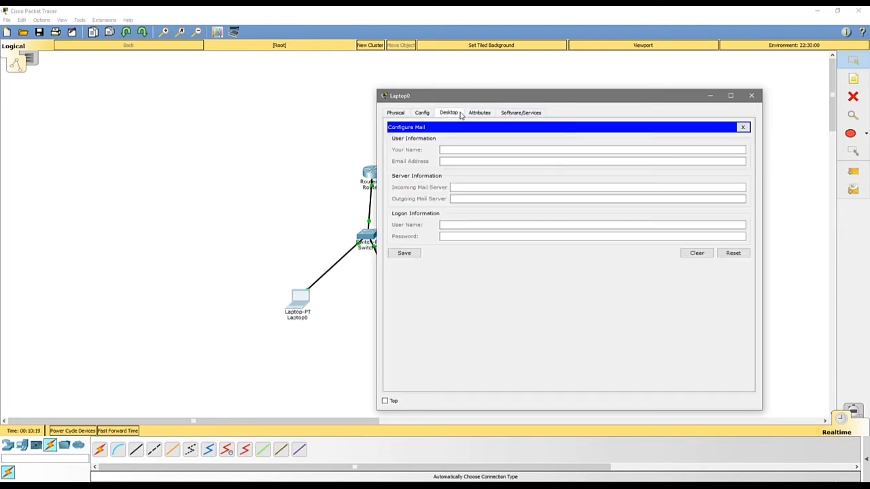
click(743, 129)
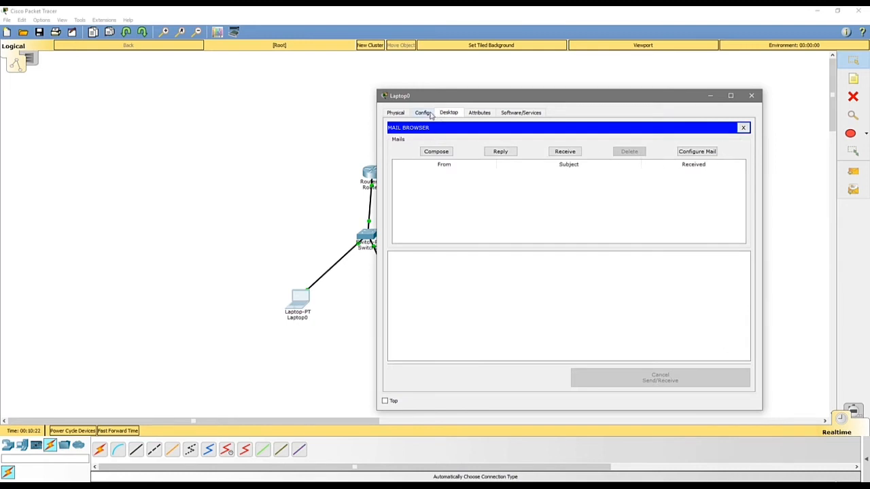
click(743, 129)
click(615, 153)
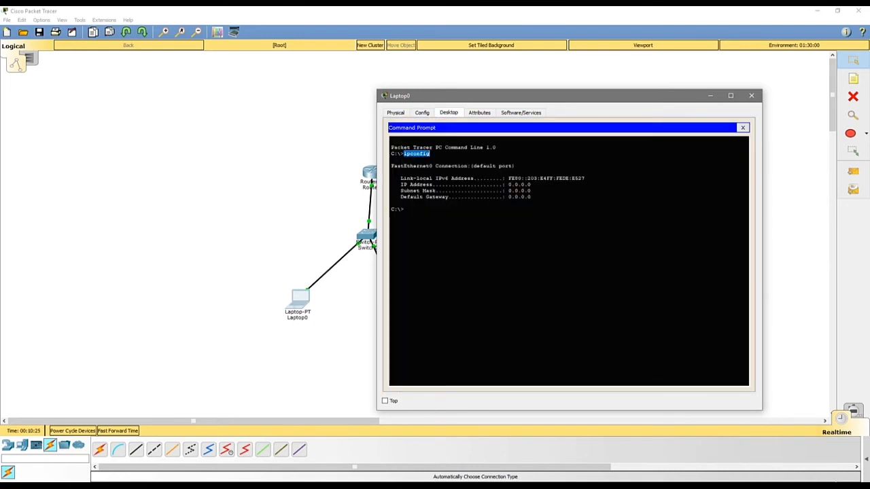
text(ipconfig)
key(Return)
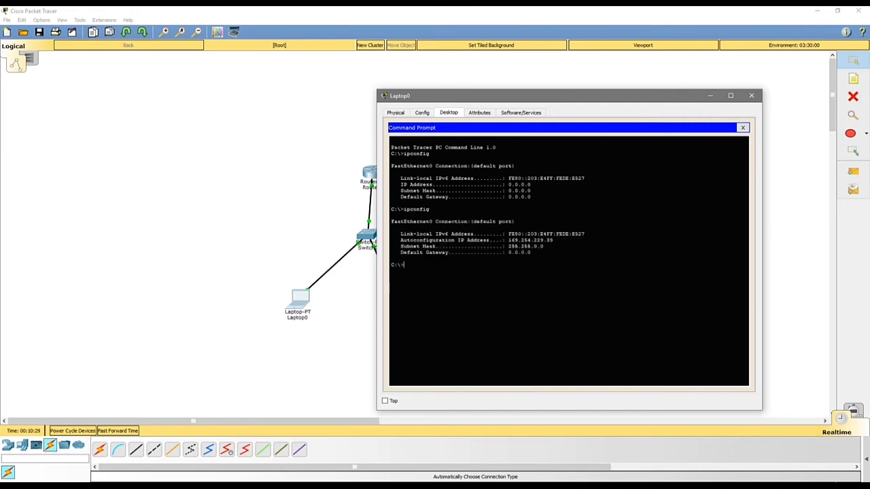
drag(508, 241, 554, 240)
click(422, 112)
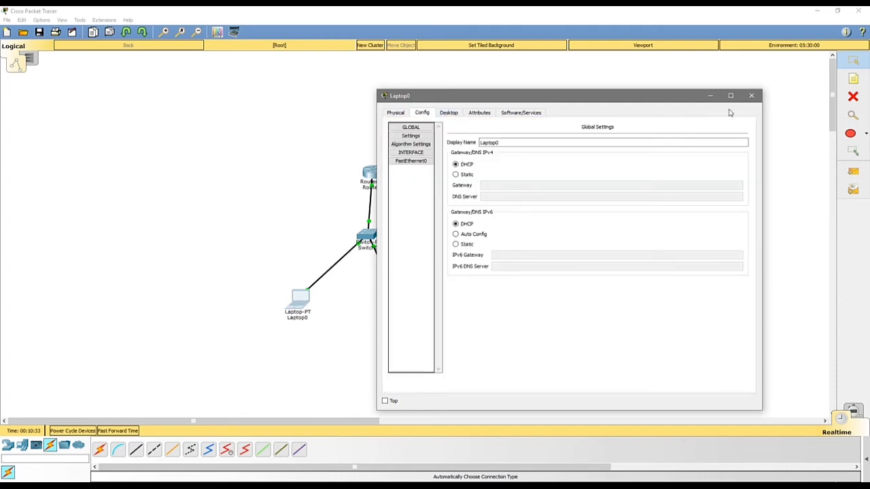
click(751, 96)
Display Router0's running configuration with sh run and page through it to check the DHCP pool and interface settings
click(398, 307)
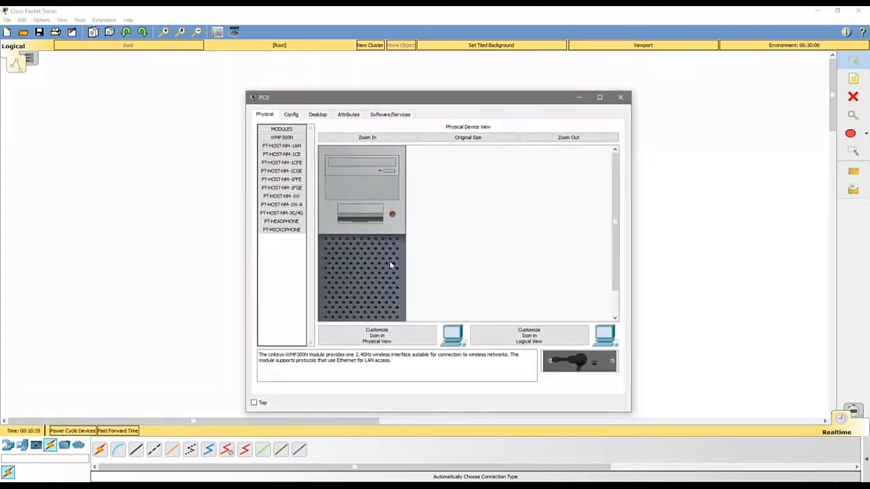
click(620, 97)
click(372, 174)
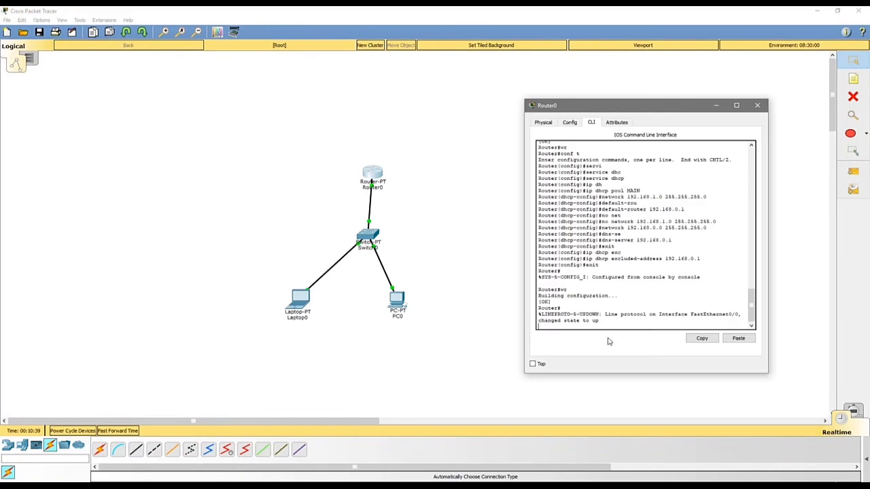
key(Return)
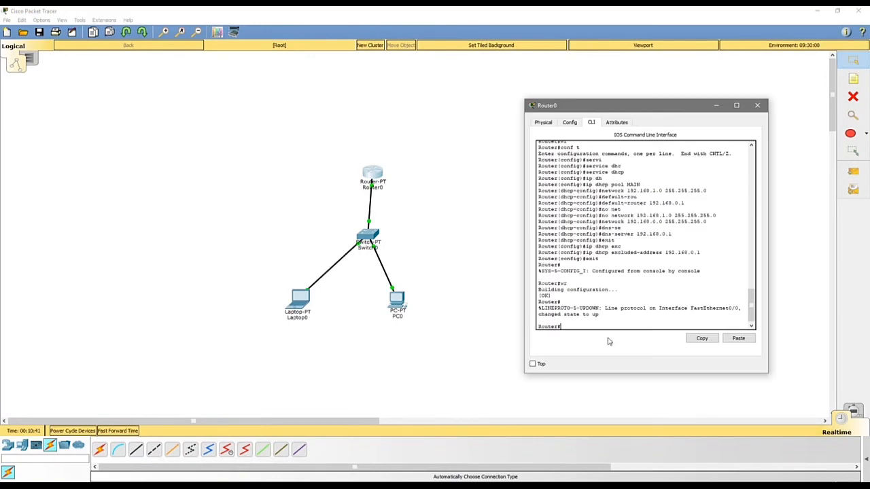
text(sh run)
key(Return)
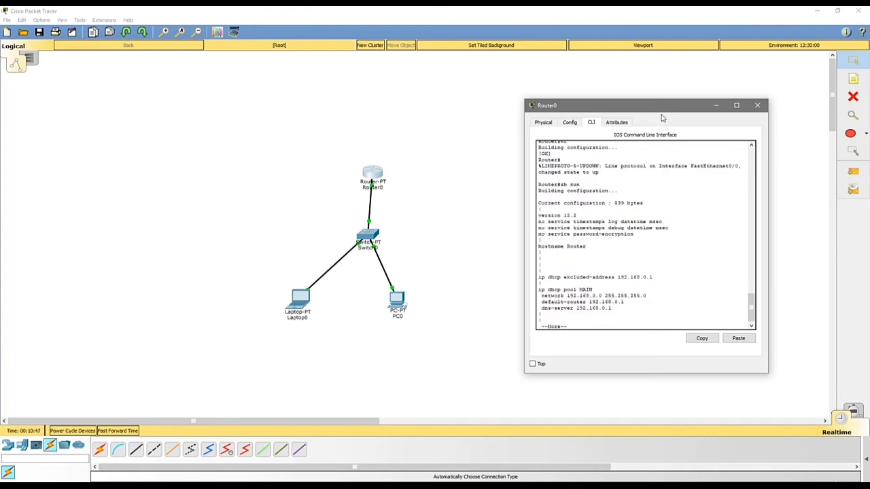
drag(668, 111, 570, 99)
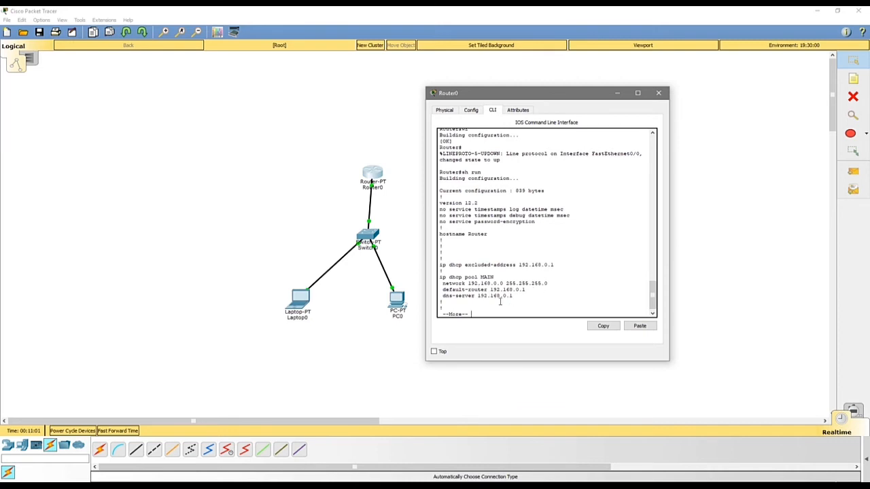
key(space)
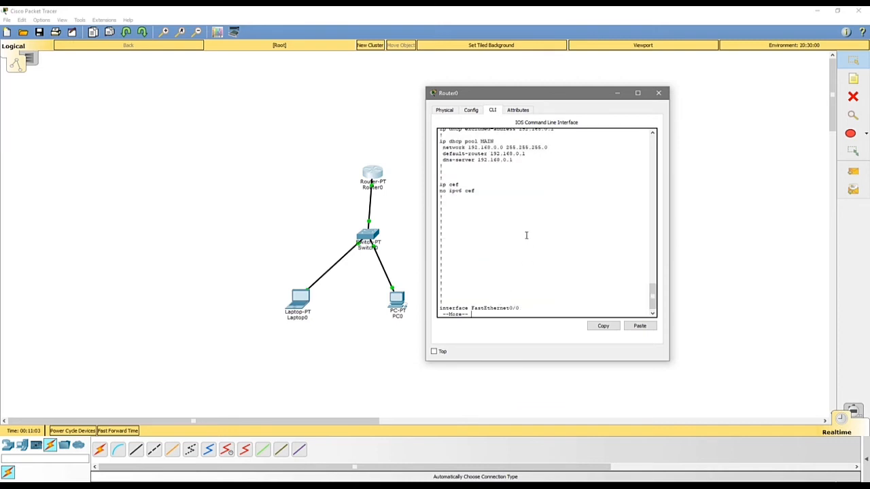
key(space)
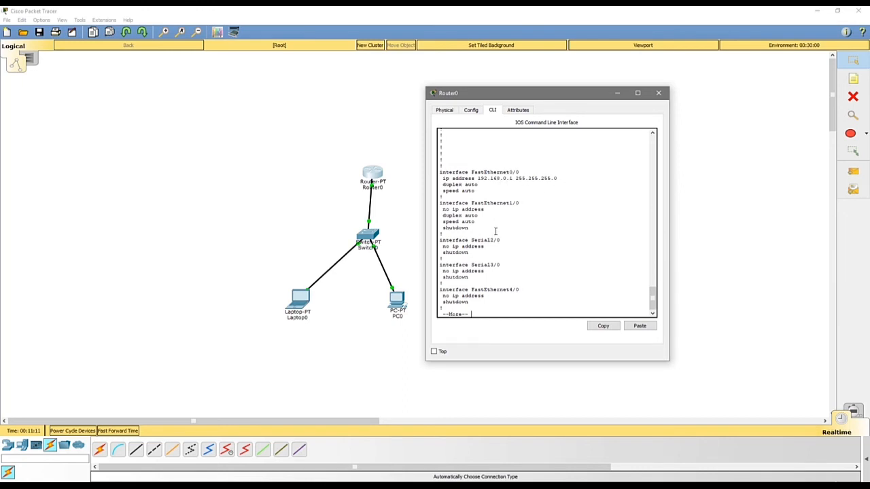
key(space)
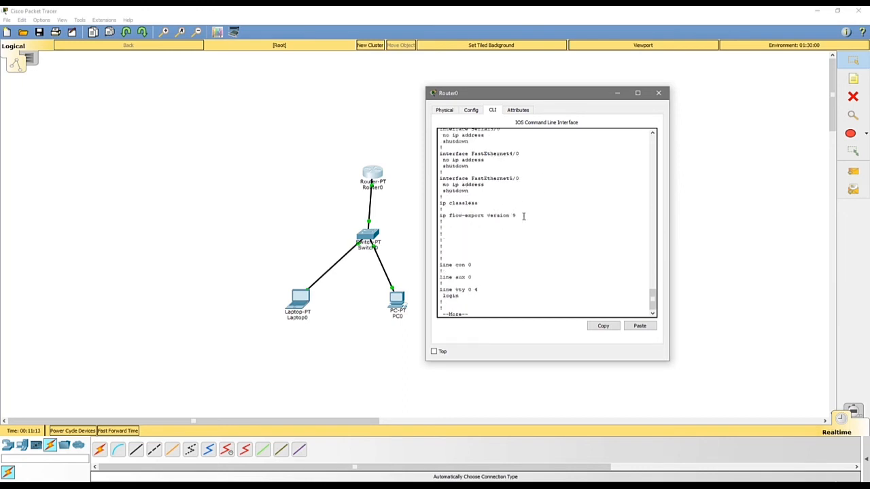
key(space)
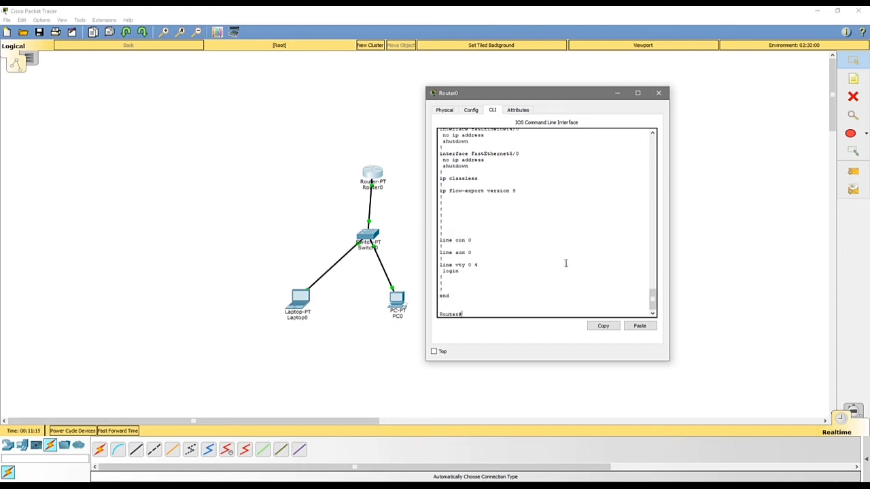
scroll(565, 262, up, 3)
scroll(528, 301, down, 3)
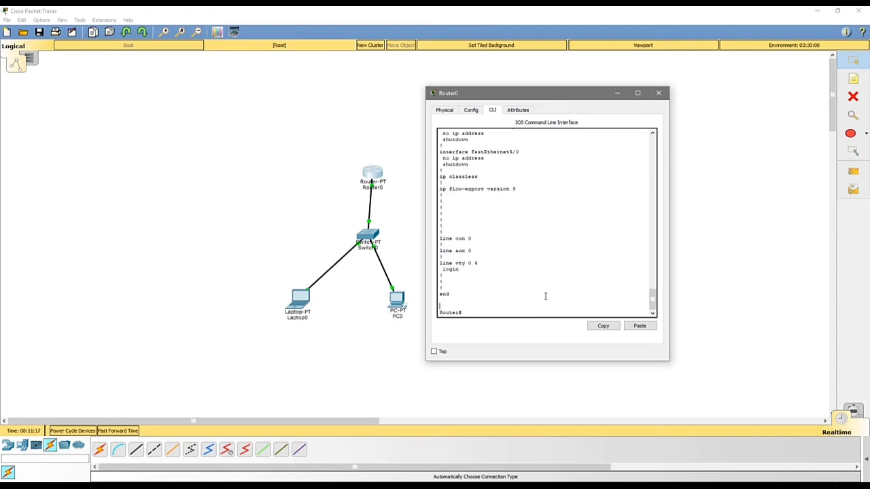
Enter configuration mode on Router0 and shut down interface fastEthernet 0/0
click(514, 312)
text(conf t)
key(Return)
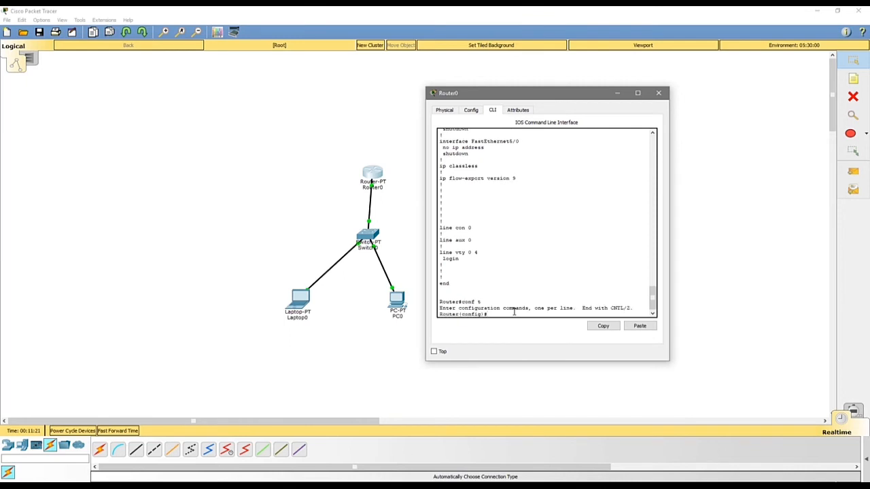
text(int fa)
key(Tab)
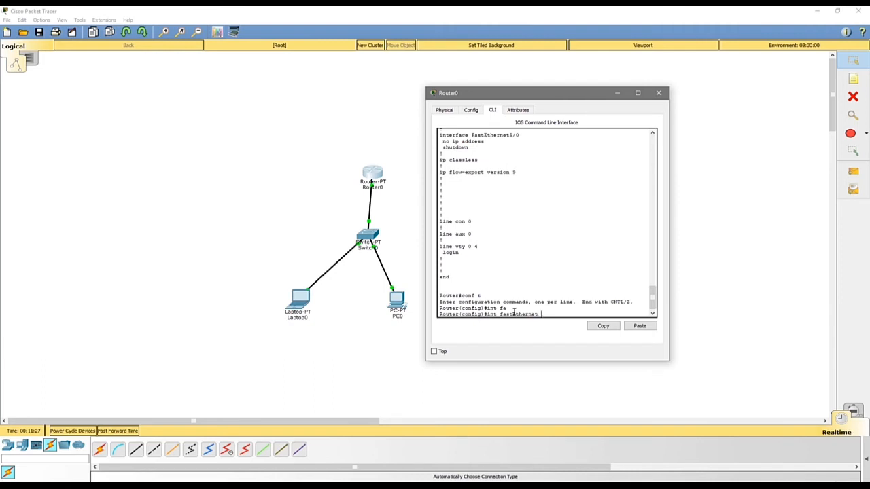
text(0/0)
key(Return)
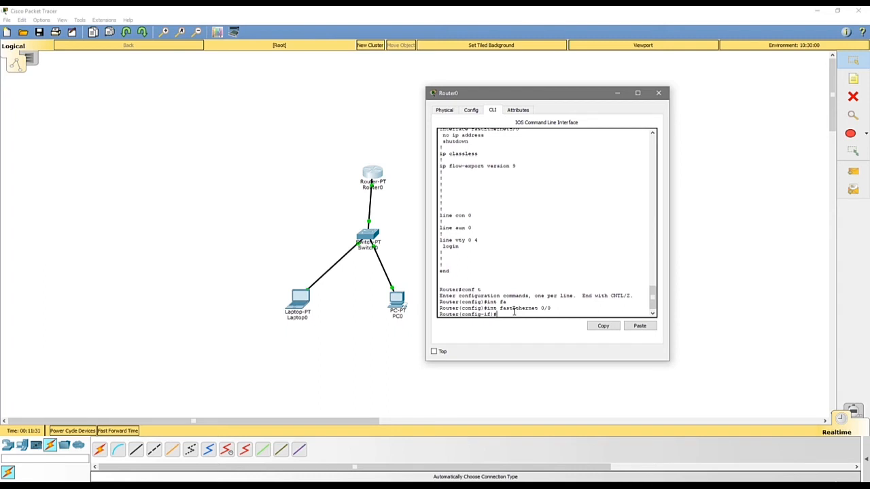
text(shut)
key(Return)
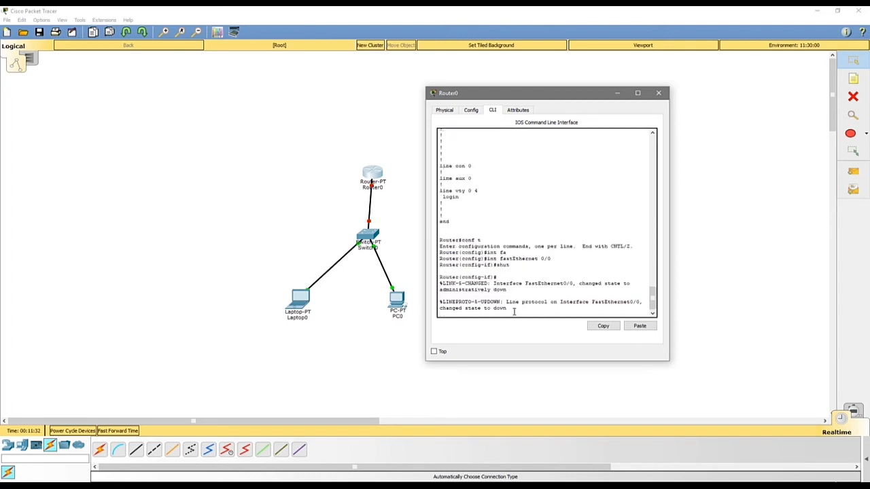
Bring Router0's fastEthernet 0/0 interface back up with no shut and close the router's window
key(Return)
text(no sh)
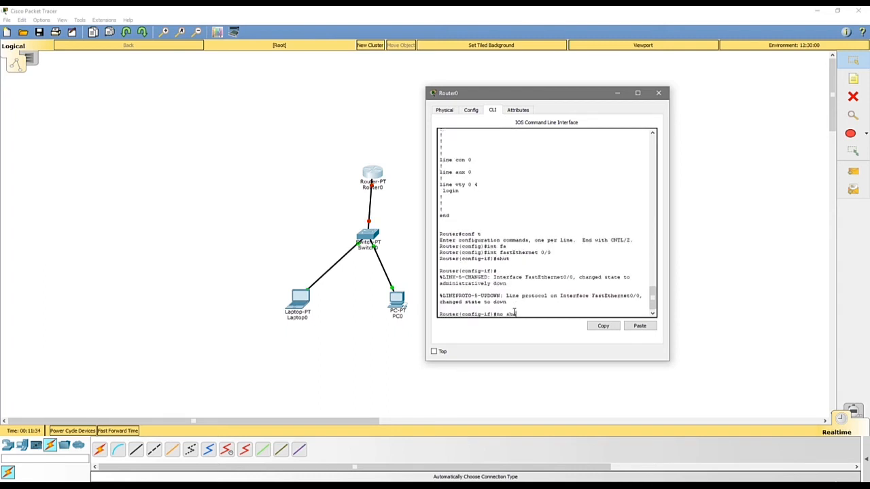
text(ut)
key(Return)
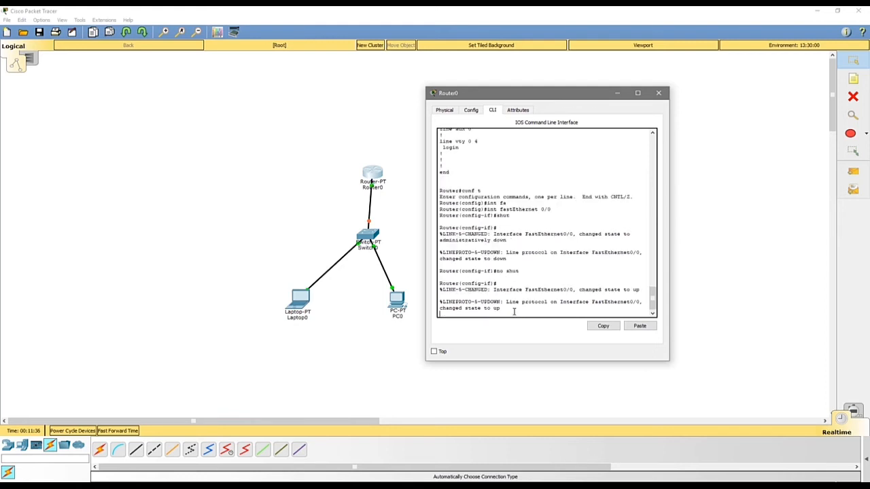
click(658, 95)
mouse_move(369, 234)
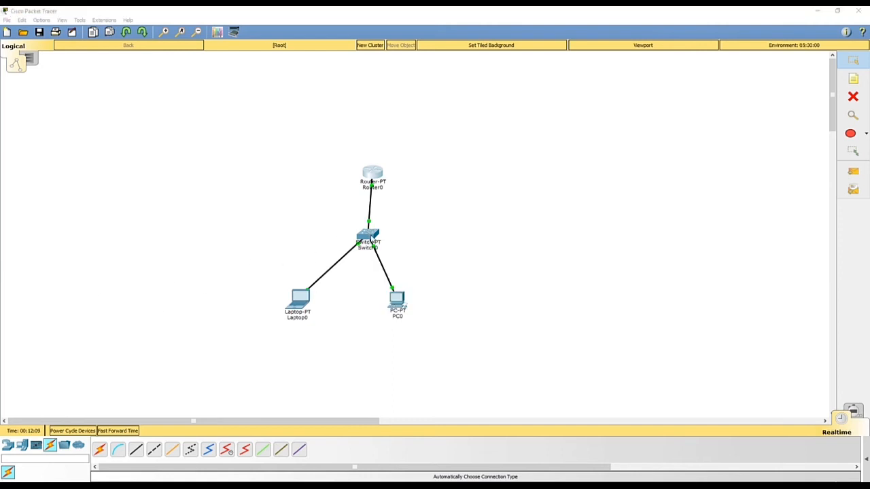
Reopen Router0's command line and get a fresh interface configuration prompt
click(372, 173)
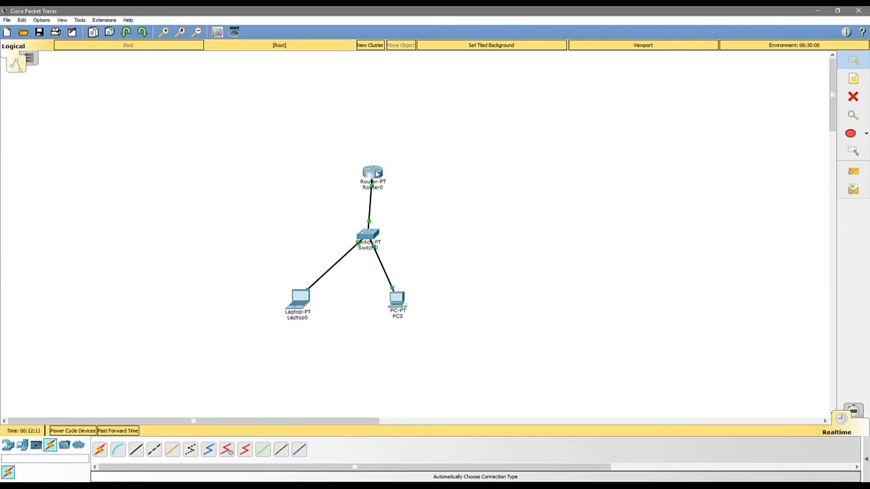
drag(412, 123, 533, 115)
drag(451, 320, 568, 320)
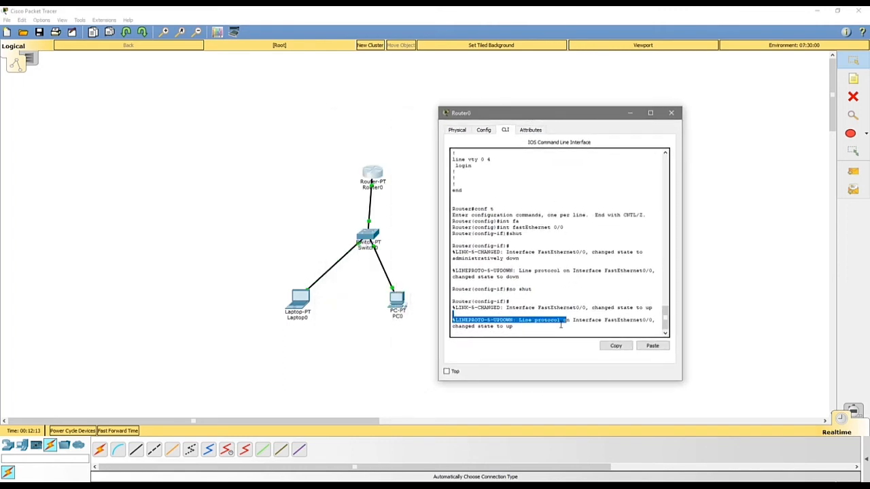
click(561, 328)
key(Return)
key(Return)
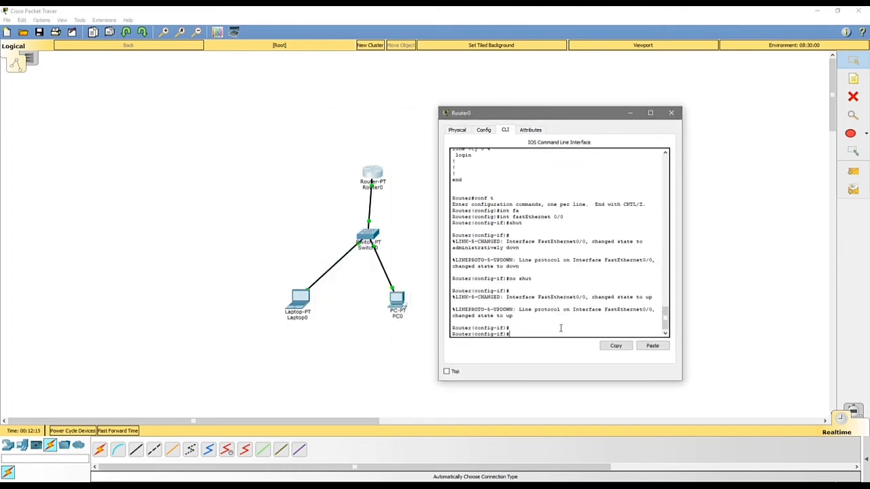
text(ip dhcp bin)
key(Tab)
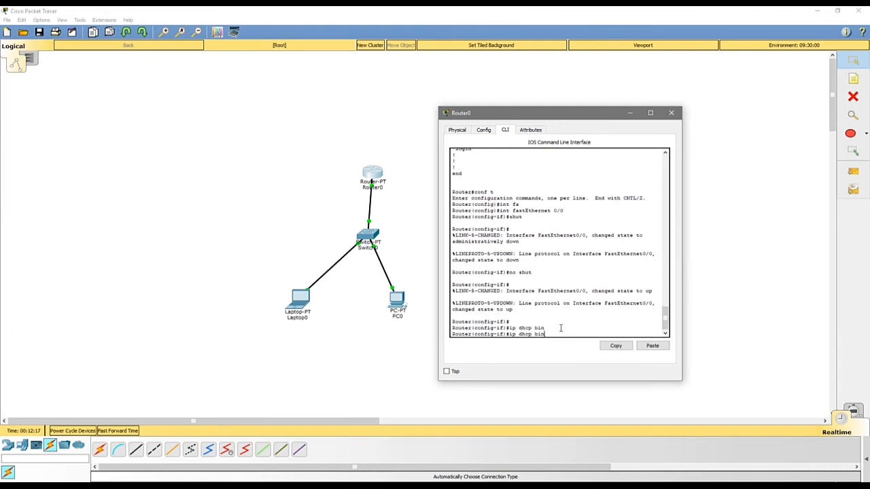
text(d)
key(Tab)
text(in)
key(Tab)
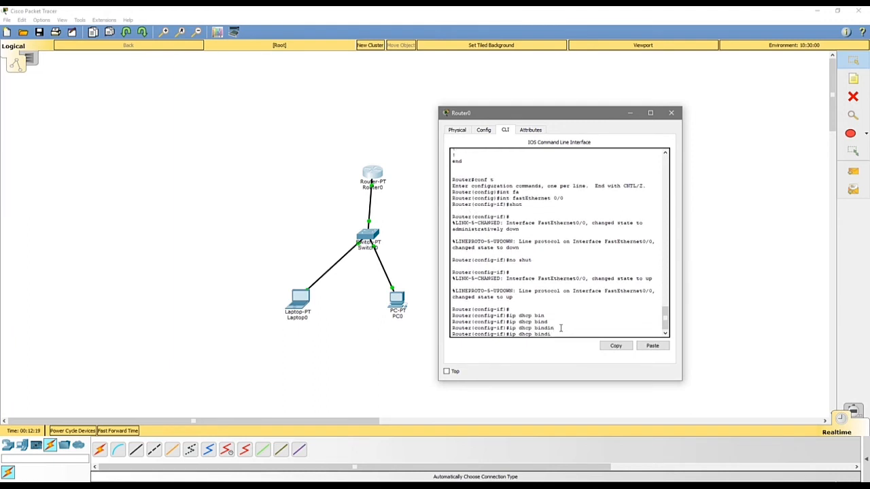
key(BackSpace)
key(BackSpace)
key(BackSpace)
key(BackSpace)
key(BackSpace)
key(BackSpace)
key(BackSpace)
key(BackSpace)
key(BackSpace)
key(BackSpace)
key(BackSpace)
key(BackSpace)
key(BackSpace)
Exit Router0's interface and global configuration modes to the privileged prompt, trying to complete ip dhcp bind in global mode on the way
text(exit)
key(Return)
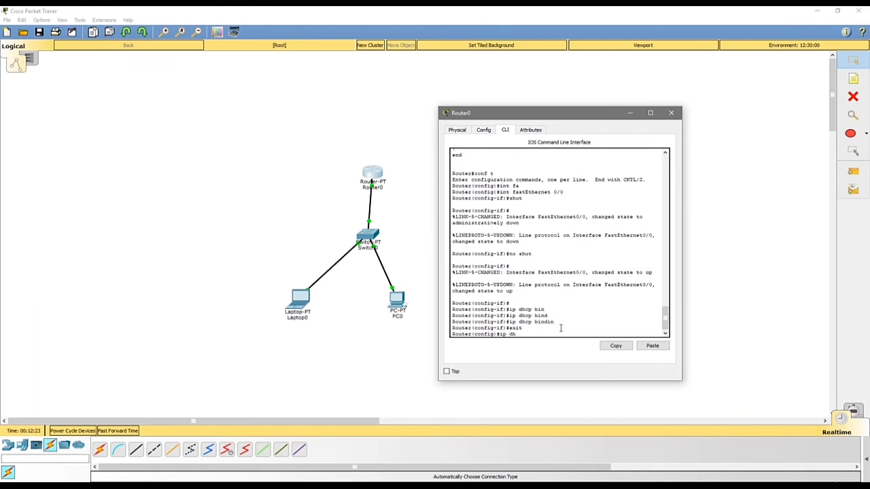
text(ip dhcp bind)
key(Tab)
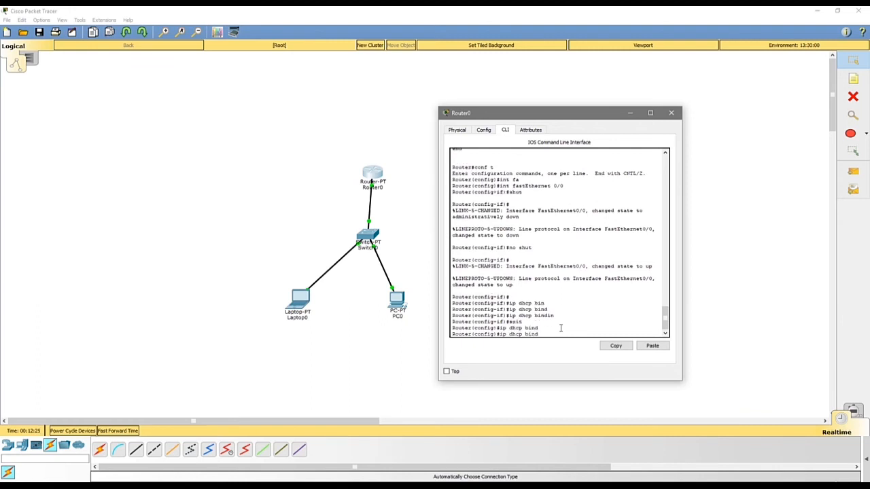
key(BackSpace)
key(BackSpace)
key(BackSpace)
key(BackSpace)
key(BackSpace)
key(BackSpace)
key(BackSpace)
key(BackSpace)
key(BackSpace)
key(BackSpace)
key(BackSpace)
text(exit)
key(Return)
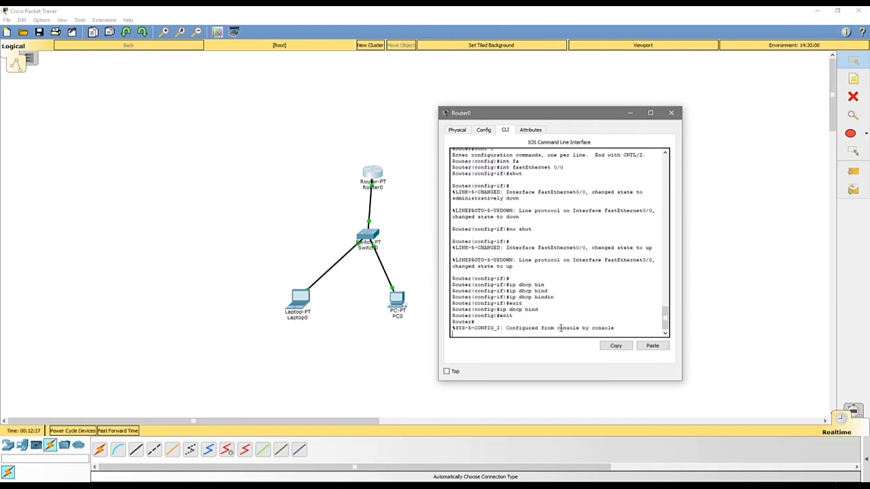
Try to list the DHCP leases by running ip dhcp bindings at Router0's privileged prompt
key(Return)
text(ip)
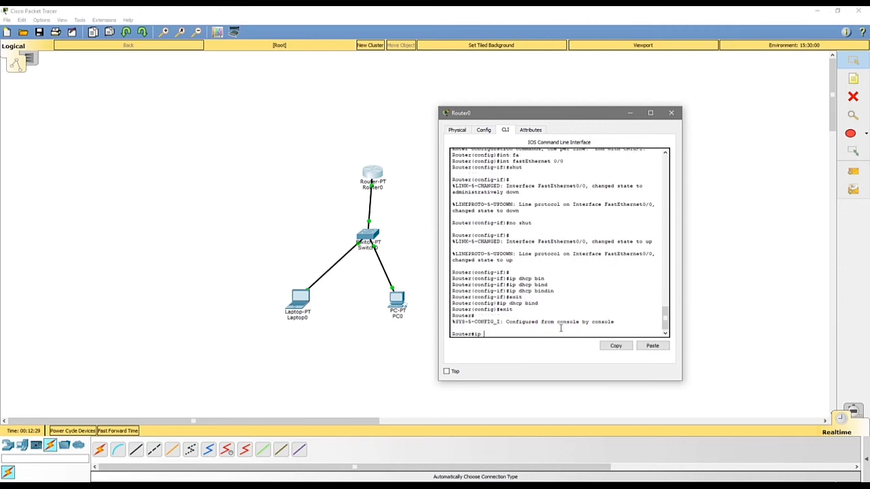
text( dhcp bind)
key(Tab)
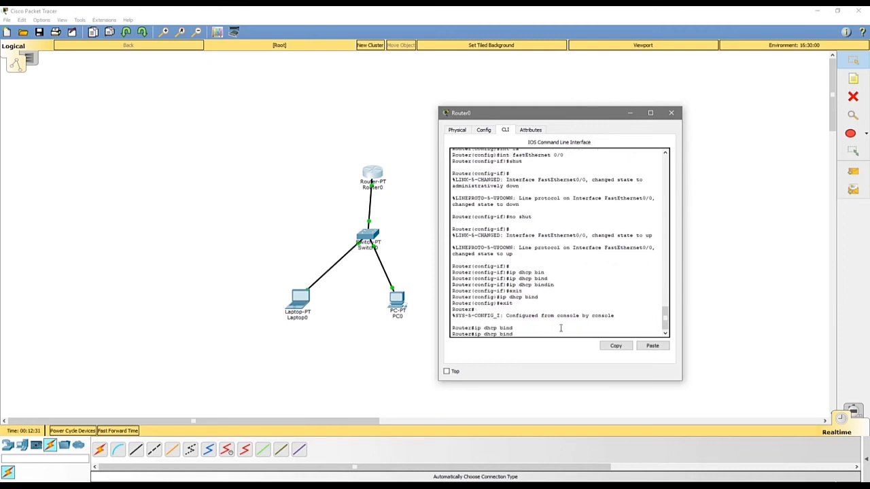
text(ings)
key(Return)
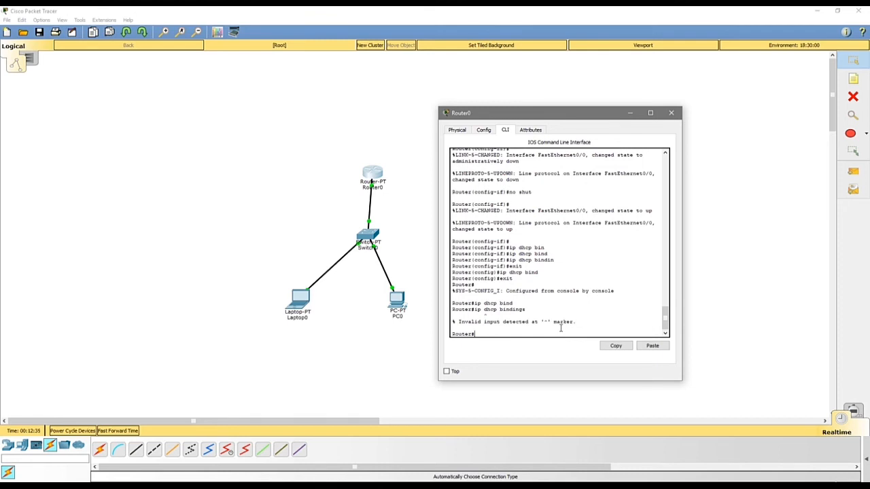
drag(503, 113, 554, 109)
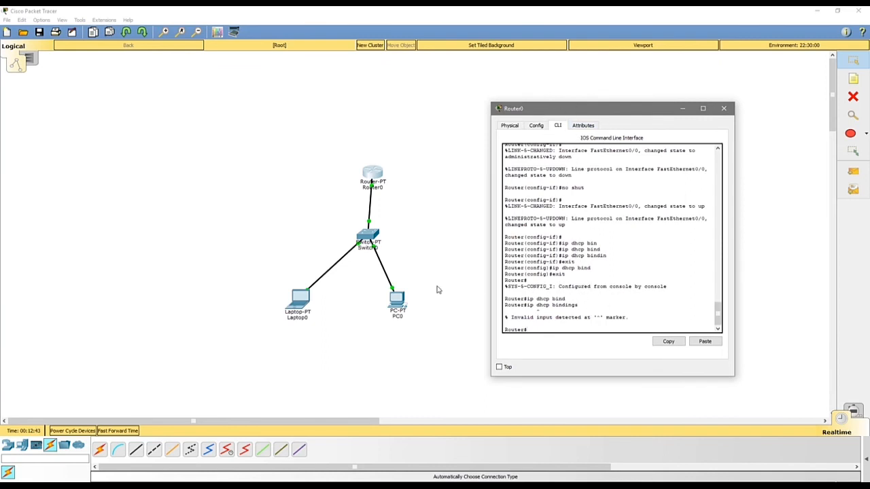
Set PC0's IPv4 gateway/DNS to DHCP, leave its IPv6 gateway/DNS on Static, and close its window
click(399, 304)
click(314, 116)
click(295, 116)
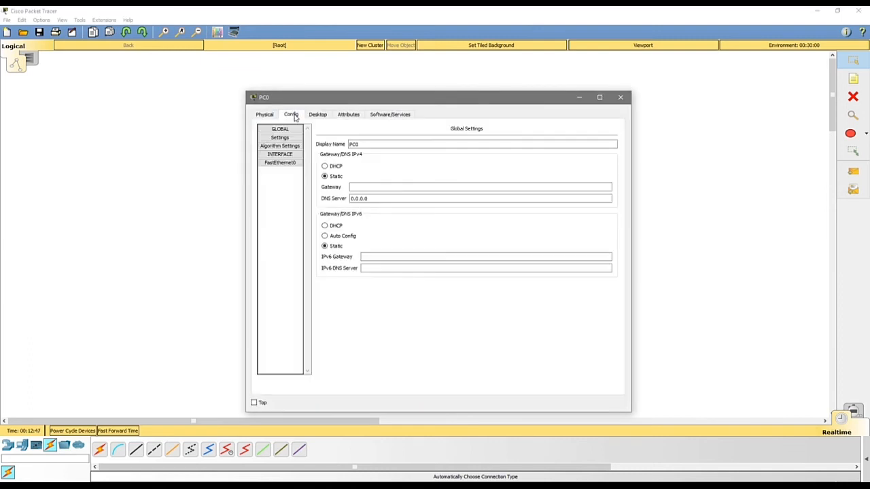
click(326, 167)
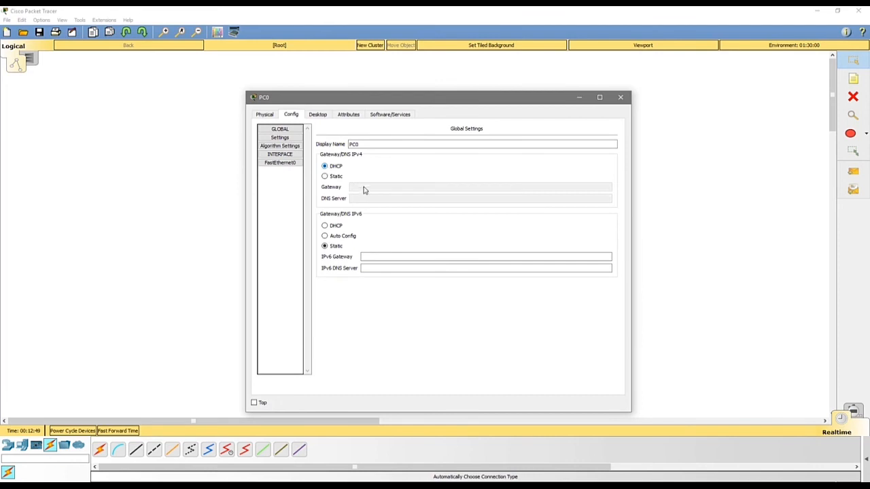
click(333, 231)
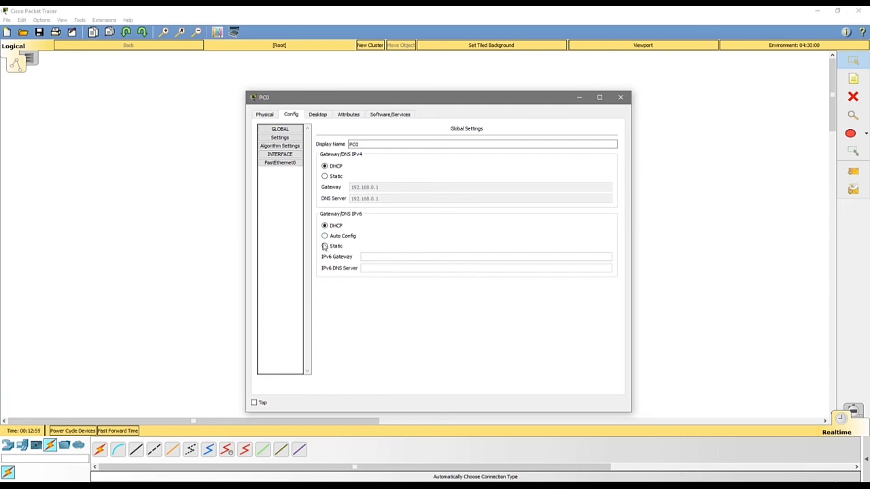
click(334, 246)
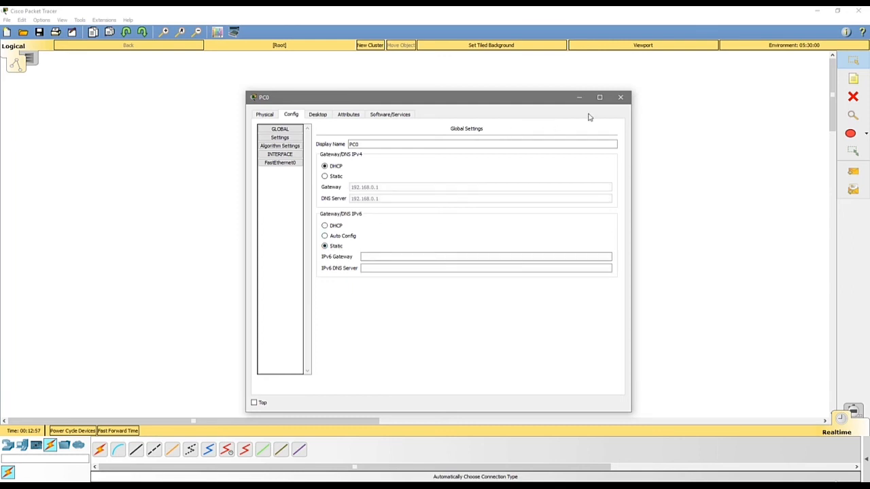
click(620, 97)
Run ipconfig in Laptop0's command prompt to check the address it received from DHCP
click(299, 299)
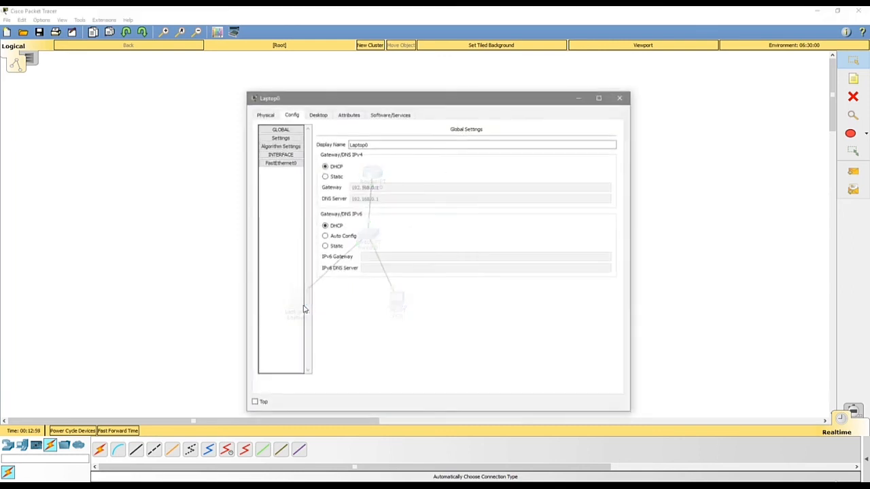
click(321, 115)
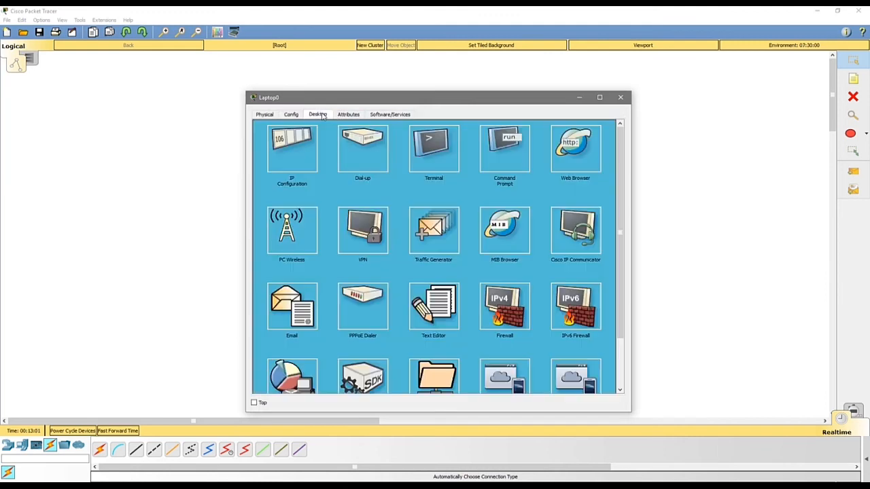
click(496, 169)
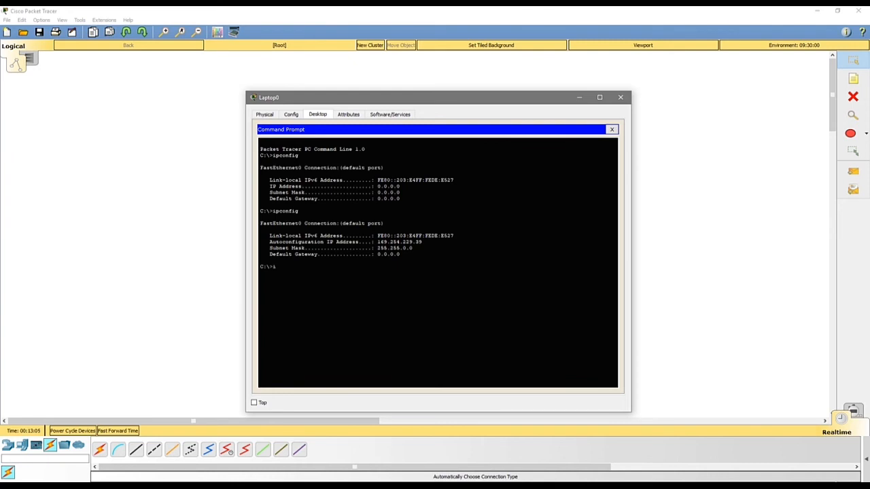
text(ipconfig)
key(Return)
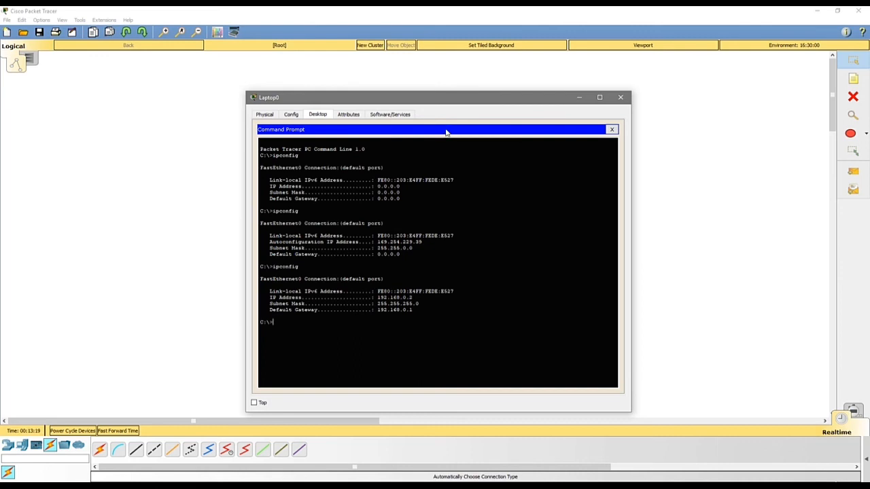
Compare Laptop0's earlier autoconfiguration address with its newest IP address and default gateway in the ipconfig output, and close its window
drag(455, 97, 638, 90)
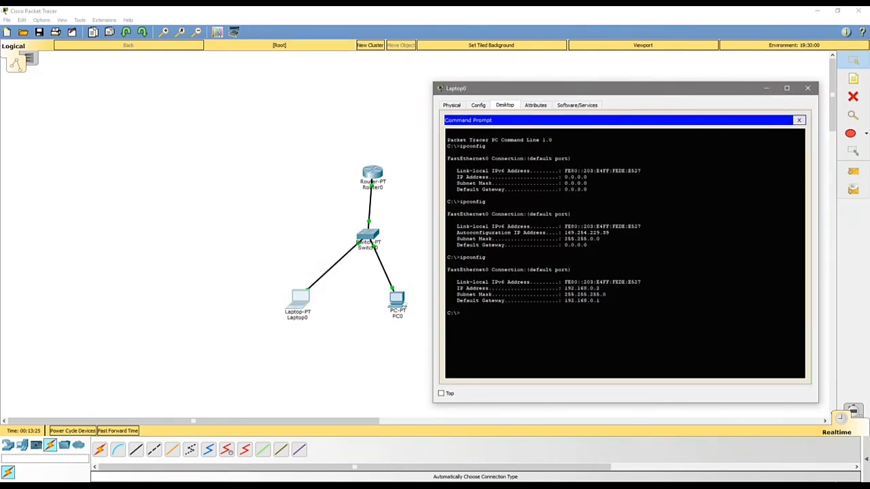
drag(565, 232, 609, 233)
click(564, 232)
drag(565, 232, 609, 233)
drag(564, 288, 591, 288)
drag(564, 301, 603, 295)
click(807, 87)
Run ipconfig in PC0's command prompt to check its DHCP-assigned address, and close its window
click(397, 302)
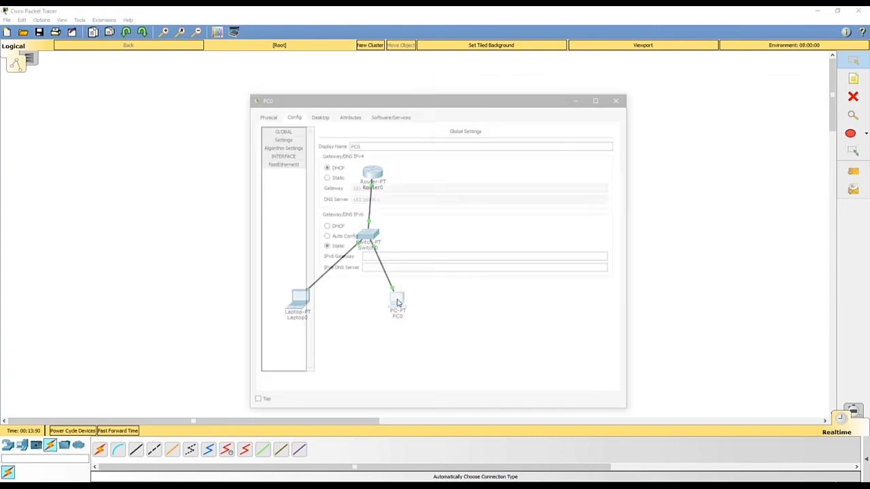
click(350, 115)
click(319, 114)
click(497, 172)
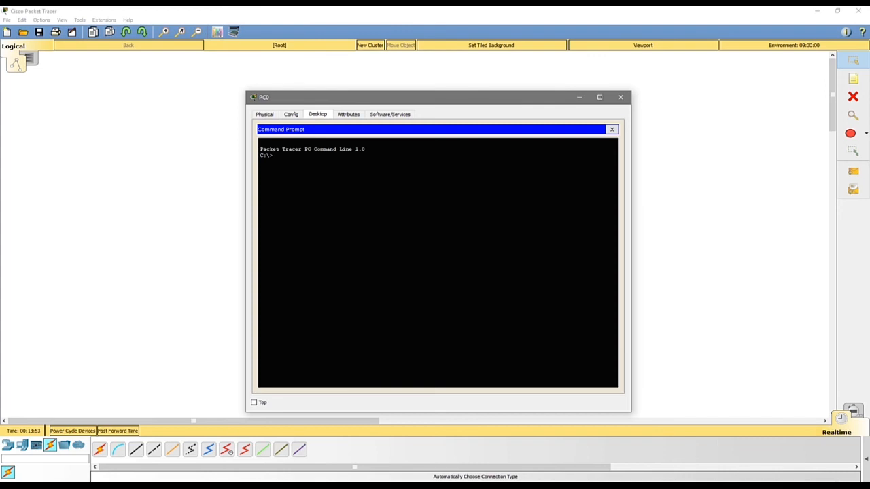
text(ipconfig)
key(Return)
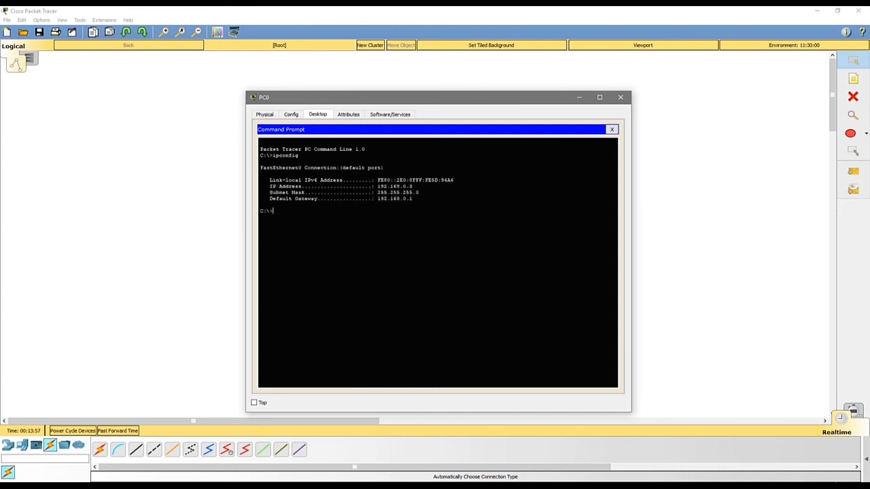
drag(557, 103, 645, 113)
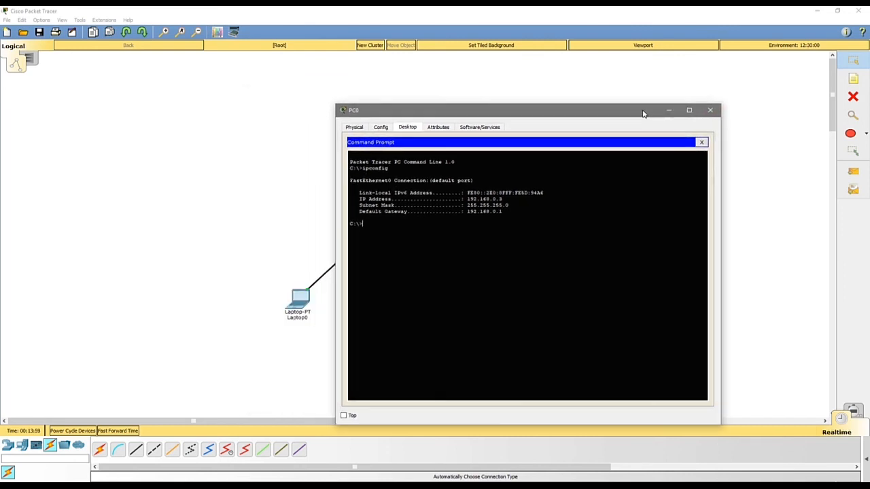
click(710, 111)
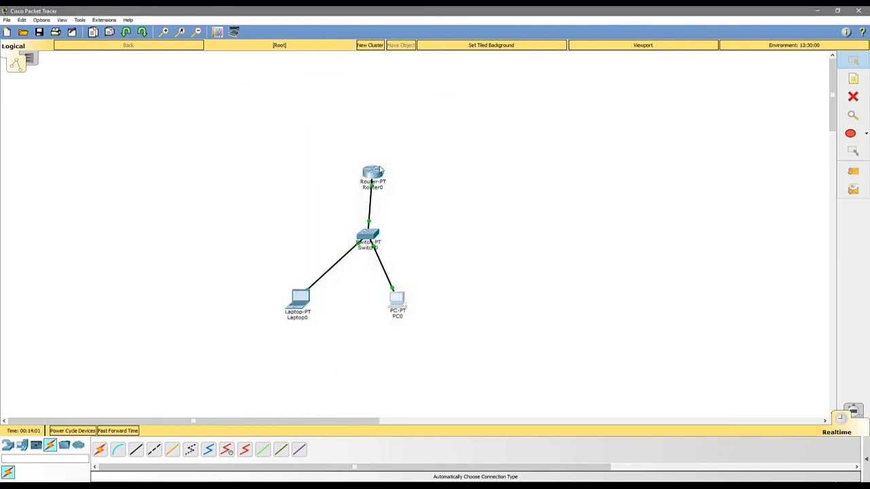
mouse_move(381, 170)
click(367, 235)
click(550, 125)
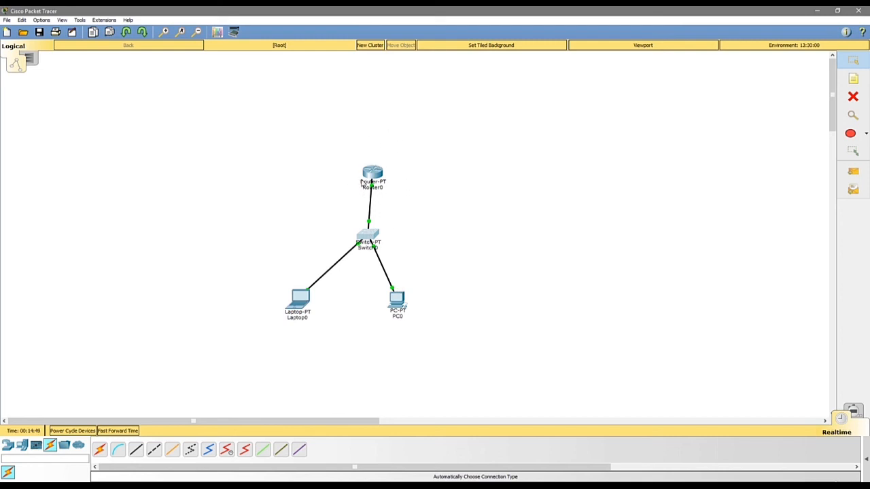
Place a second generic Router-PT in the workspace directly above Router0
click(8, 445)
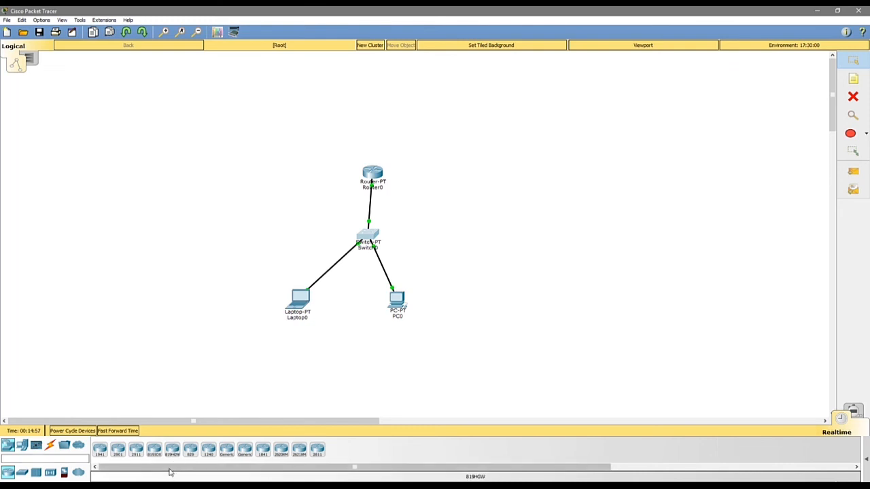
drag(241, 453, 375, 136)
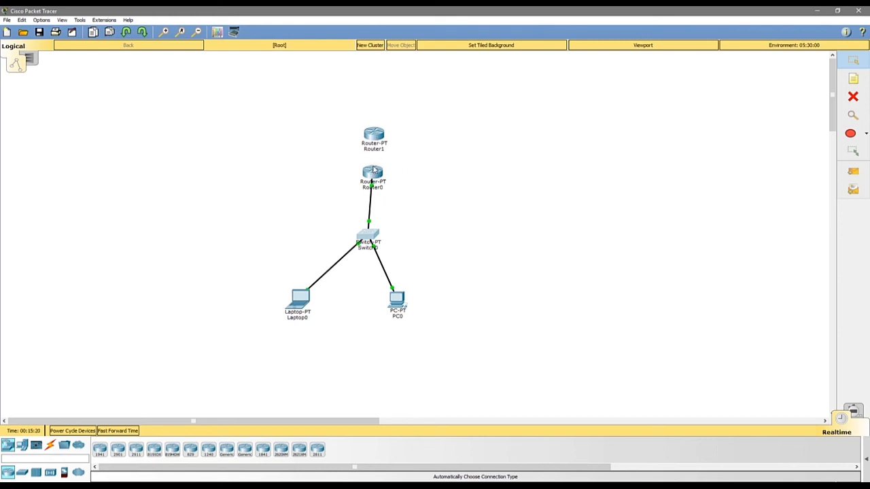
mouse_move(379, 173)
mouse_move(375, 192)
click(373, 137)
click(538, 123)
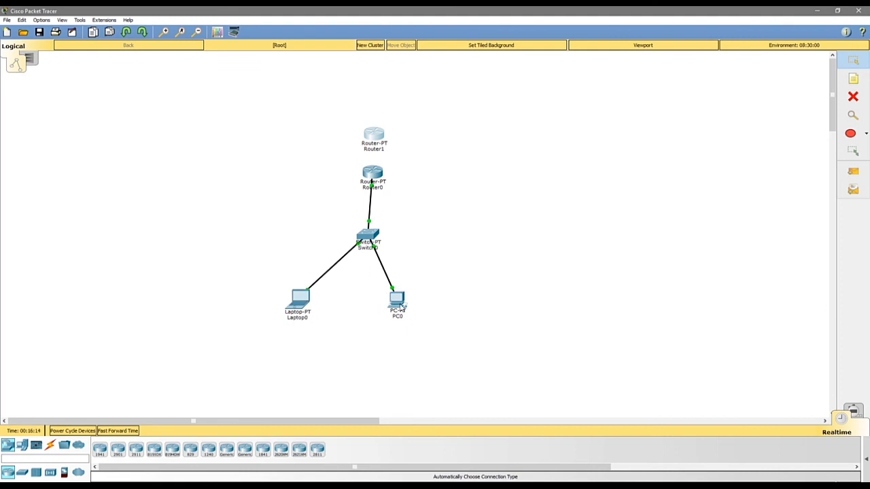
mouse_move(399, 307)
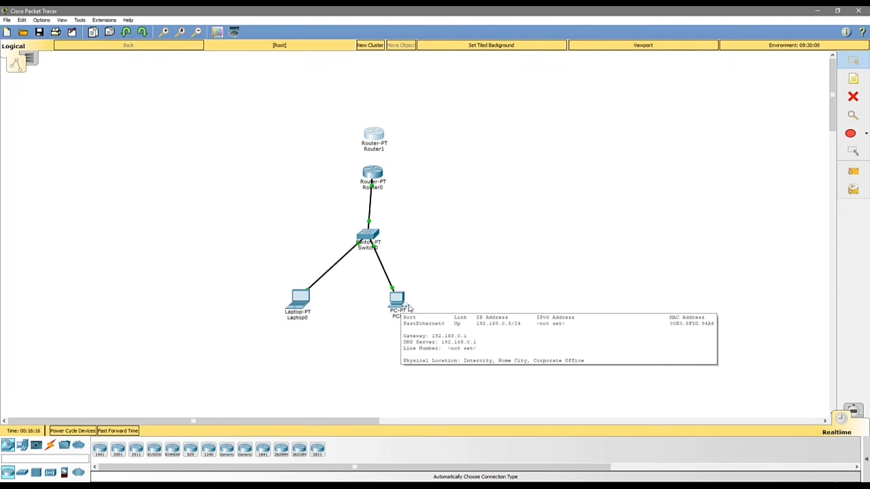